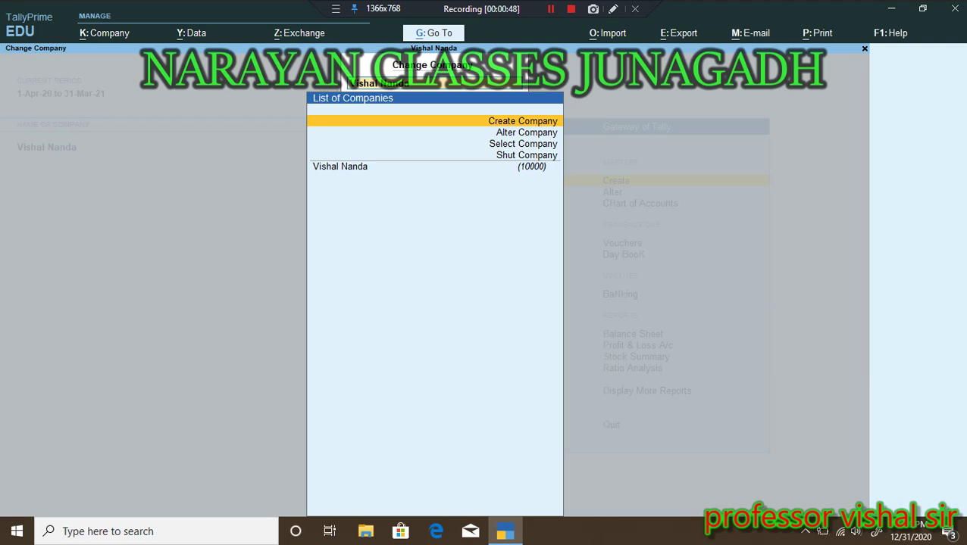
# Step: Select the existing company 10000 in the Change Company list
pyautogui.click(340, 166)
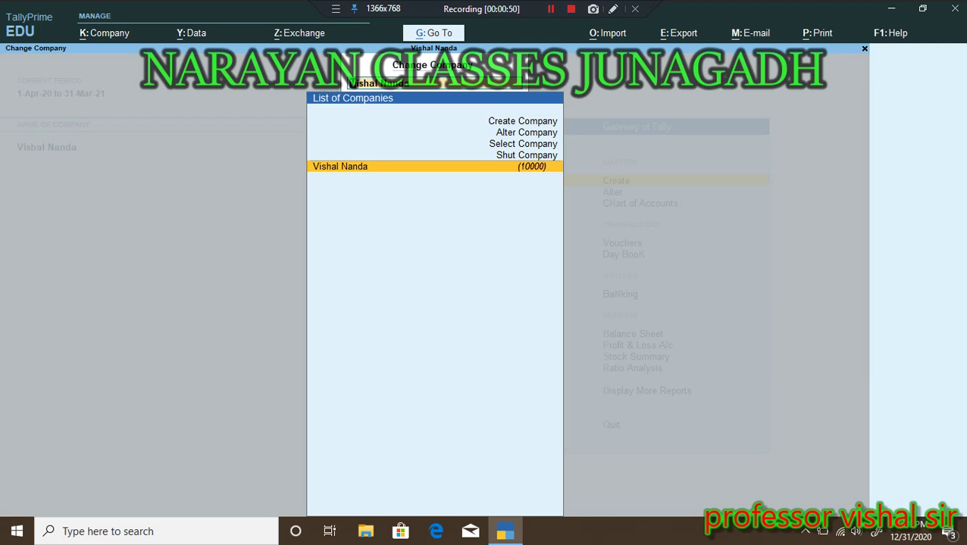
# Step: Choose Create Company from the List of Companies to start a new company form
pyautogui.press('Up')
pyautogui.press('Up')
pyautogui.press('Up')
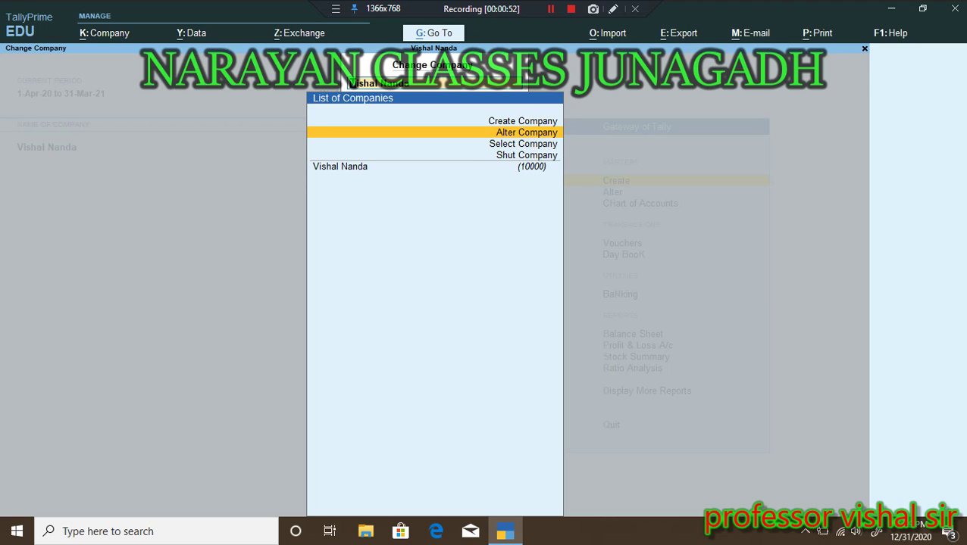
pyautogui.press('Up')
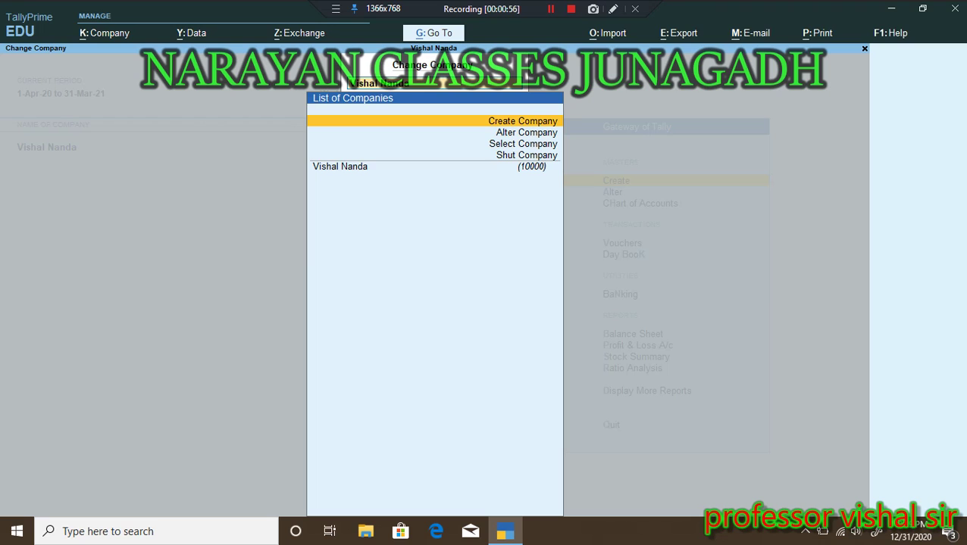
pyautogui.press('Return')
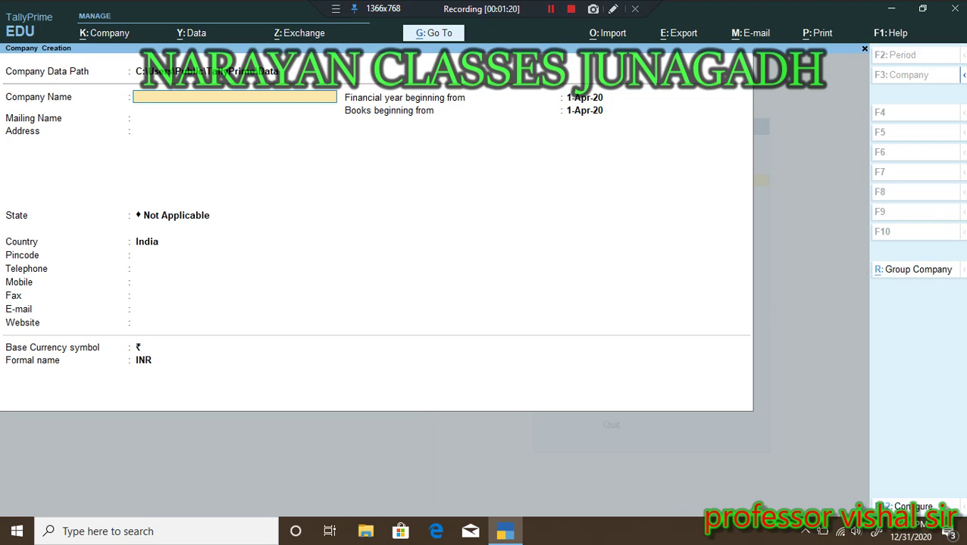
# Step: Enter company name 'Shreeji optics', keep the mailing name, address Junagadh, state Gujarat
pyautogui.write('Shreeji optics')
pyautogui.press('Return')
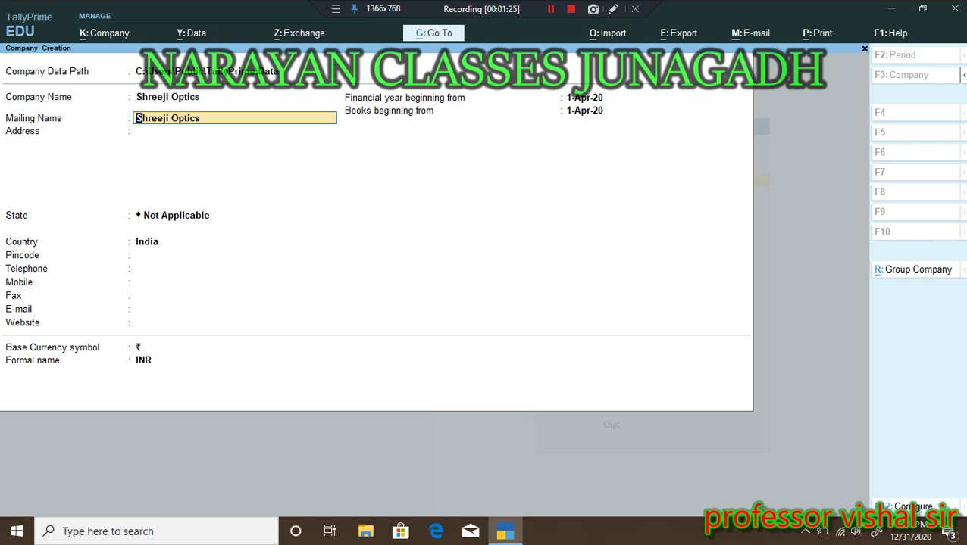
pyautogui.press('Return')
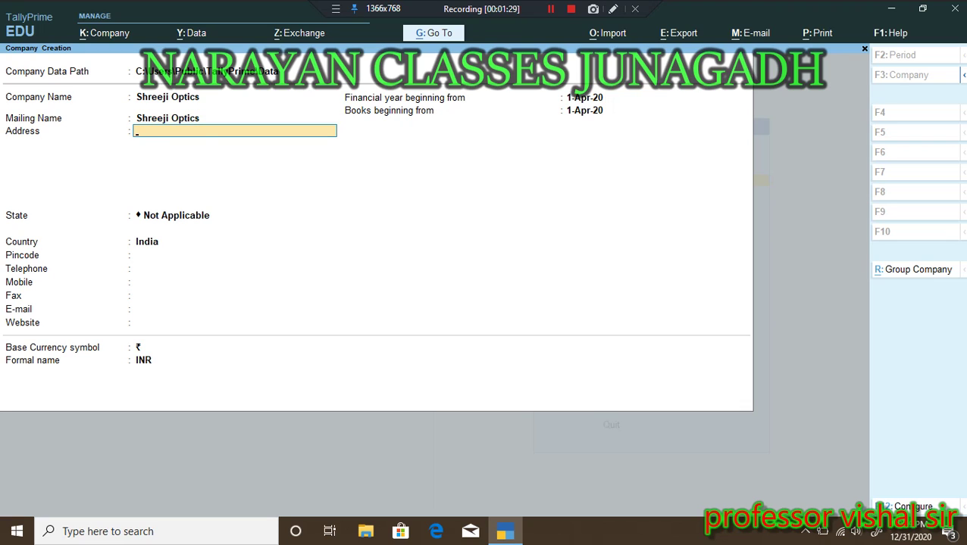
pyautogui.write('Junagadh')
pyautogui.press('Return')
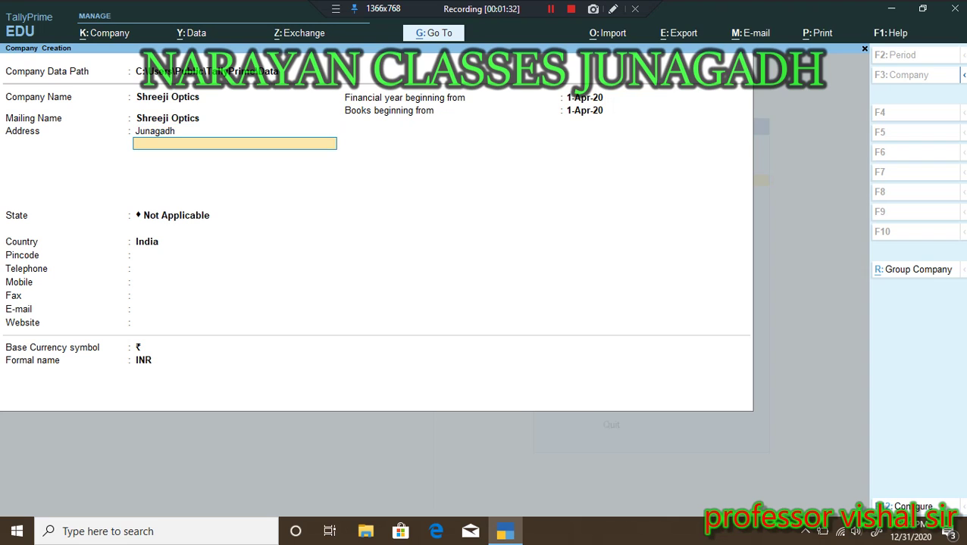
pyautogui.press('Return')
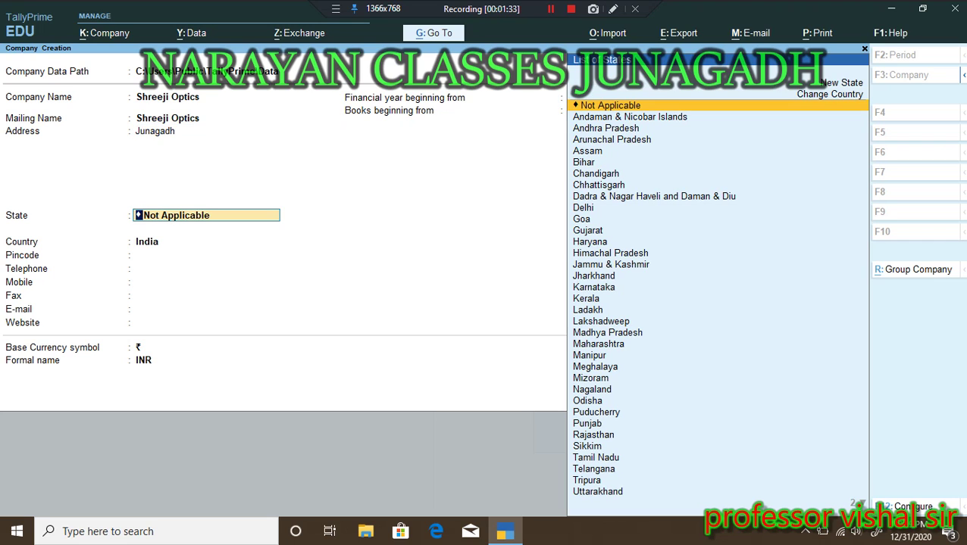
pyautogui.write('Gu')
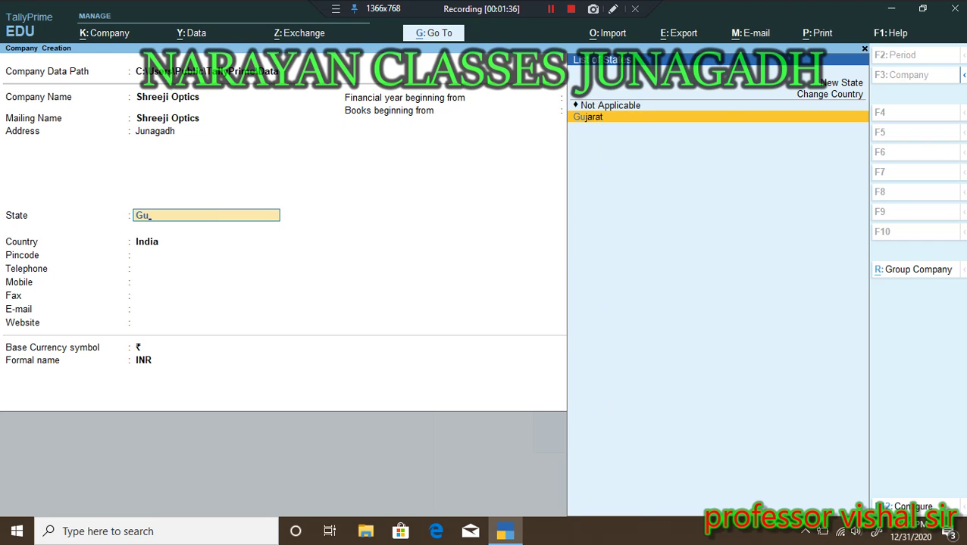
pyautogui.press('Return')
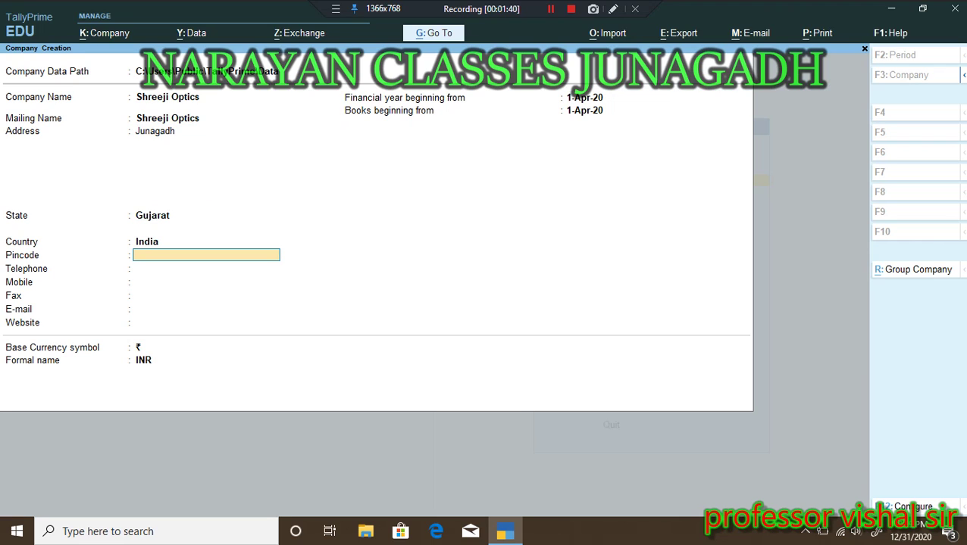
# Step: Enter pincode 362001 and the company's telephone and mobile numbers
pyautogui.press('Return')
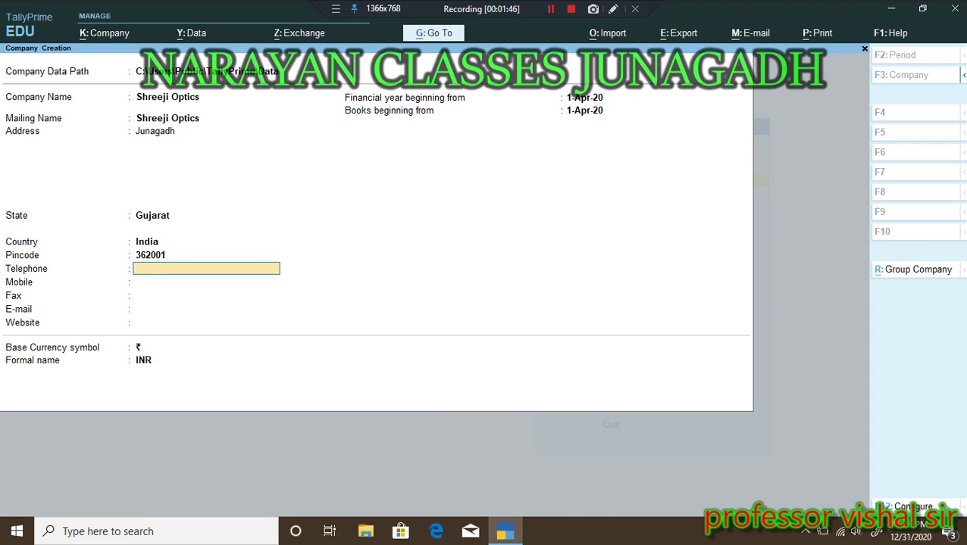
pyautogui.press('Return')
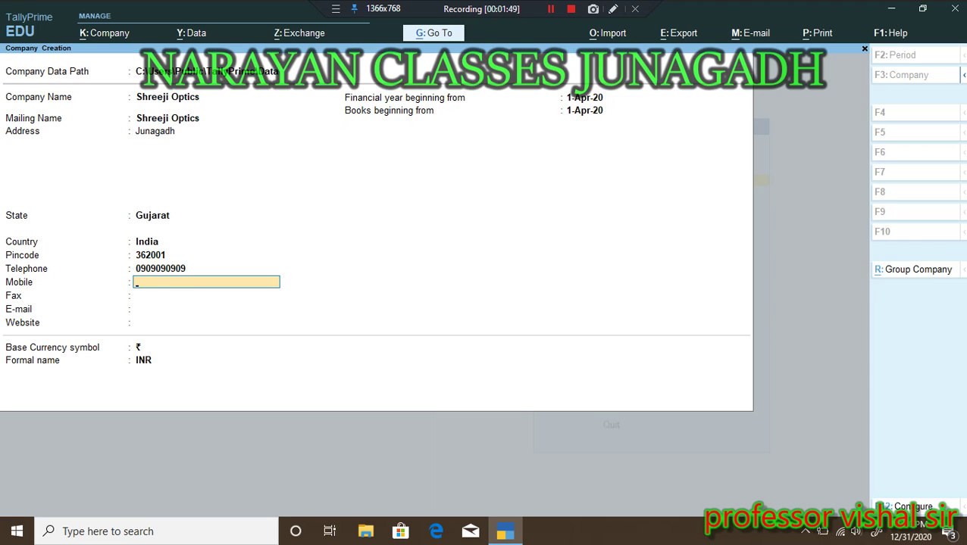
pyautogui.press('Return')
pyautogui.press('Return')
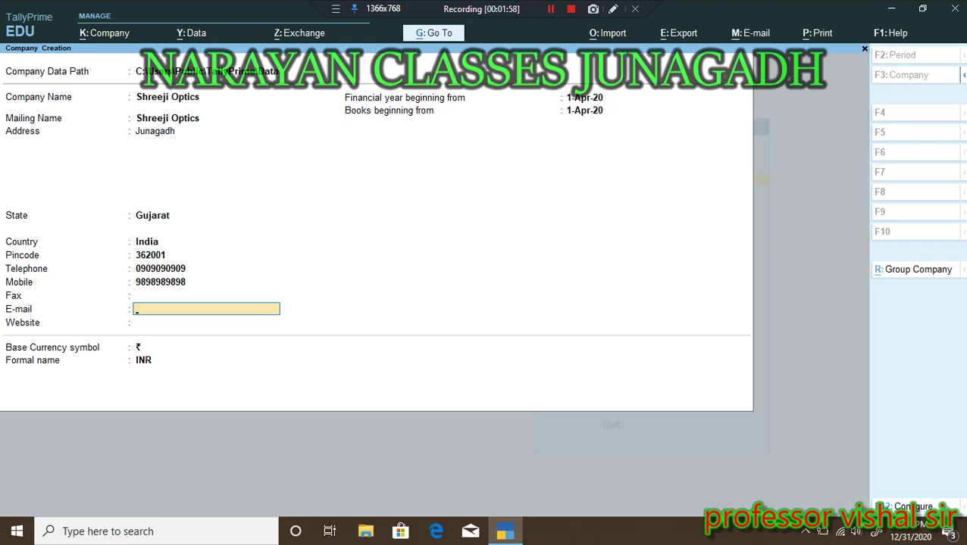
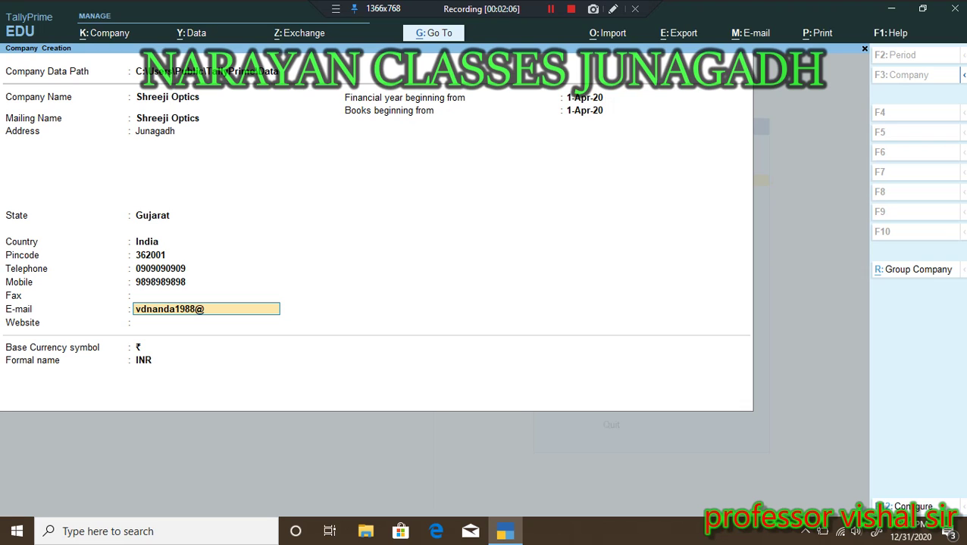
# Step: Fill in the company's e-mail address and website, correcting typos
pyautogui.press('Return')
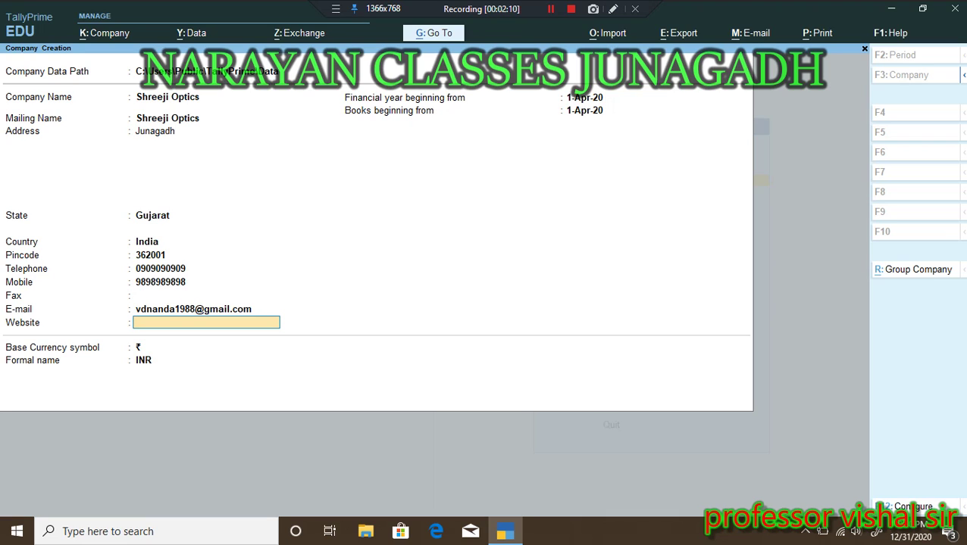
pyautogui.write('narayan classes junag')
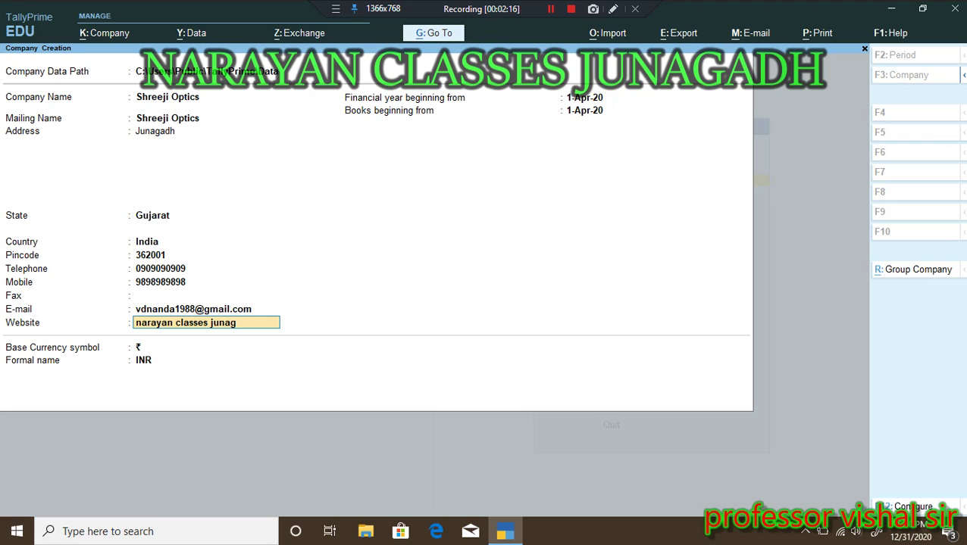
pyautogui.write('adh on youtuvb')
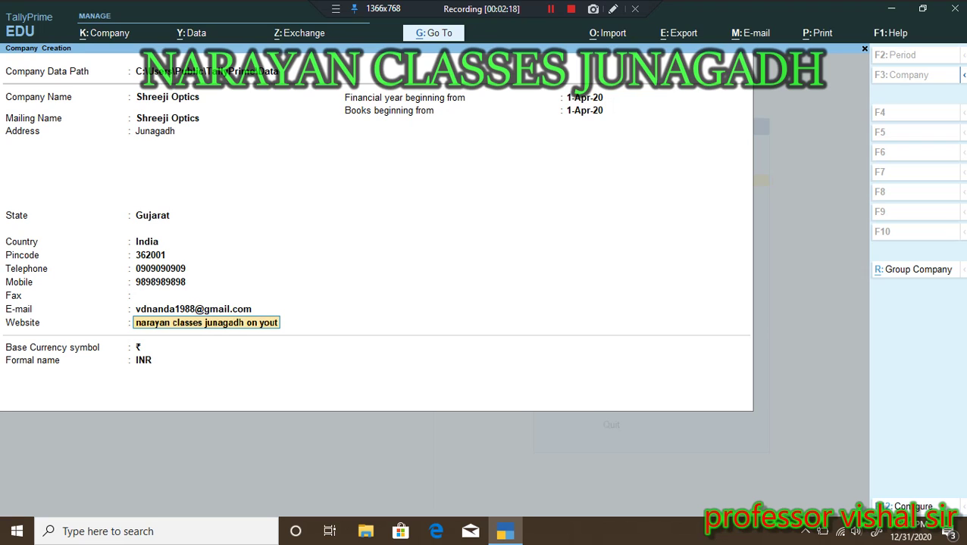
pyautogui.press('BackSpace')
pyautogui.press('BackSpace')
pyautogui.write('be')
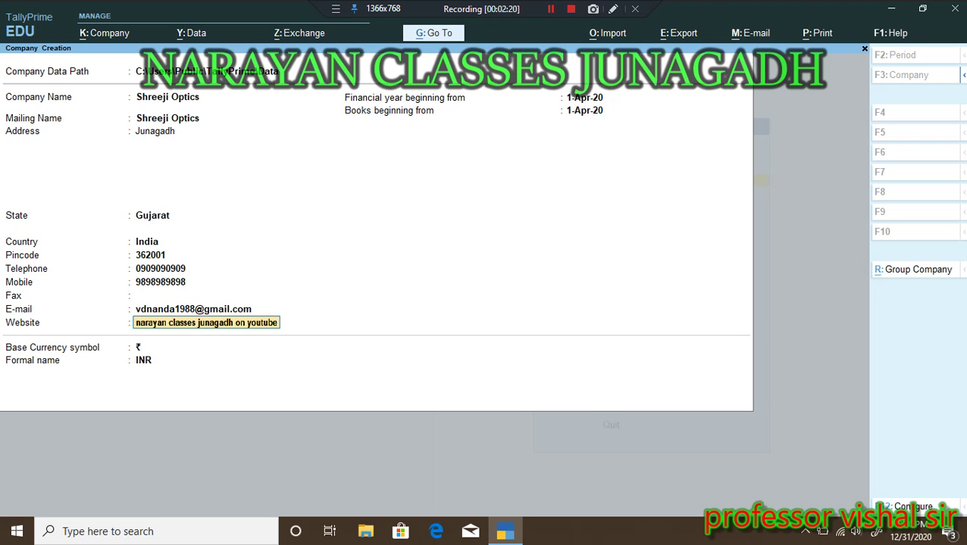
pyautogui.press('Return')
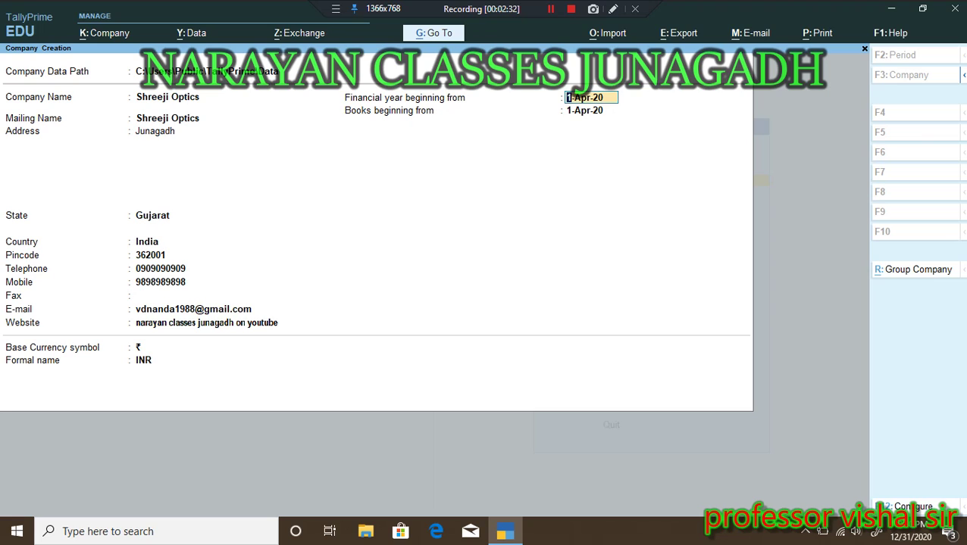
# Step: Set the financial year to begin 1-Apr-21 and books to begin 1-Jun-21
pyautogui.press('Return')
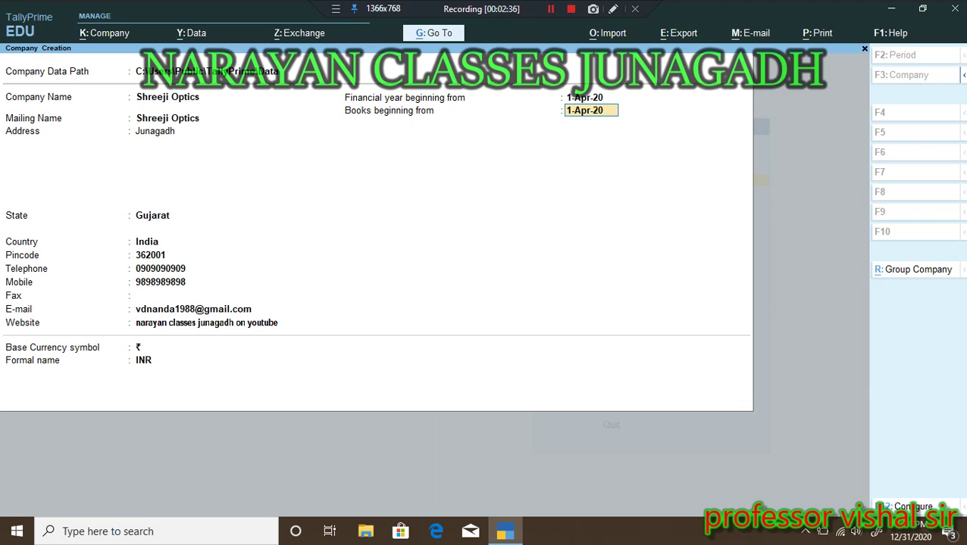
pyautogui.press('Up')
pyautogui.write('1')
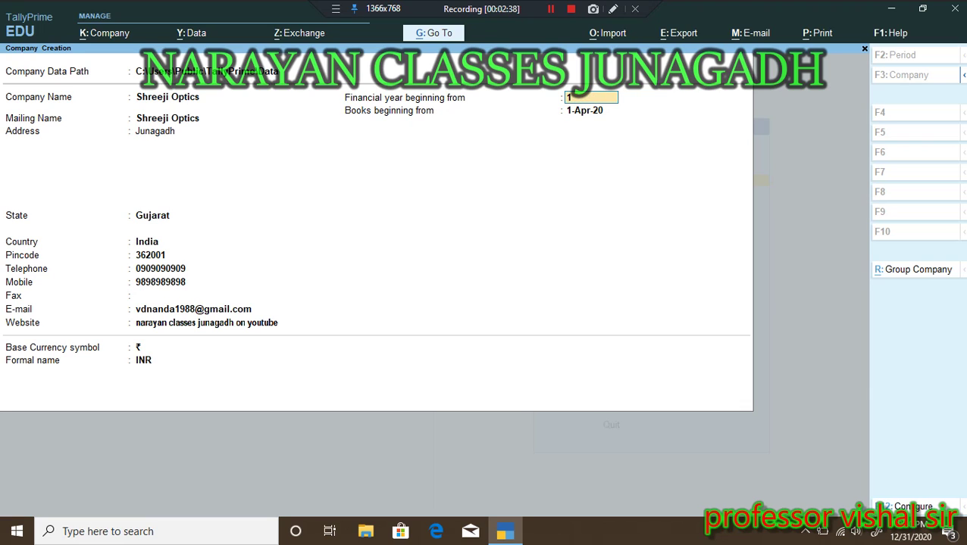
pyautogui.write('-4-2021')
pyautogui.press('Return')
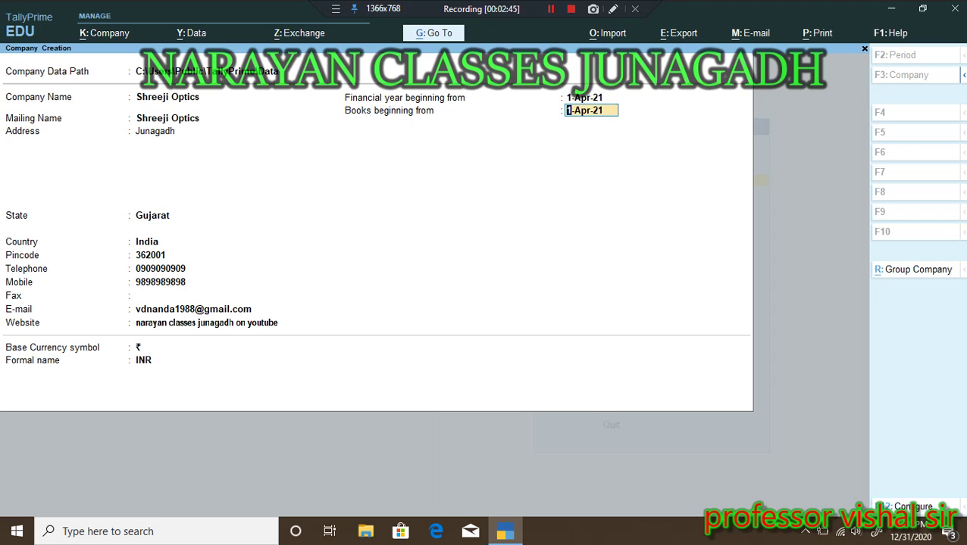
pyautogui.write('1-6-3')
pyautogui.press('BackSpace')
pyautogui.write('21')
pyautogui.press('Return')
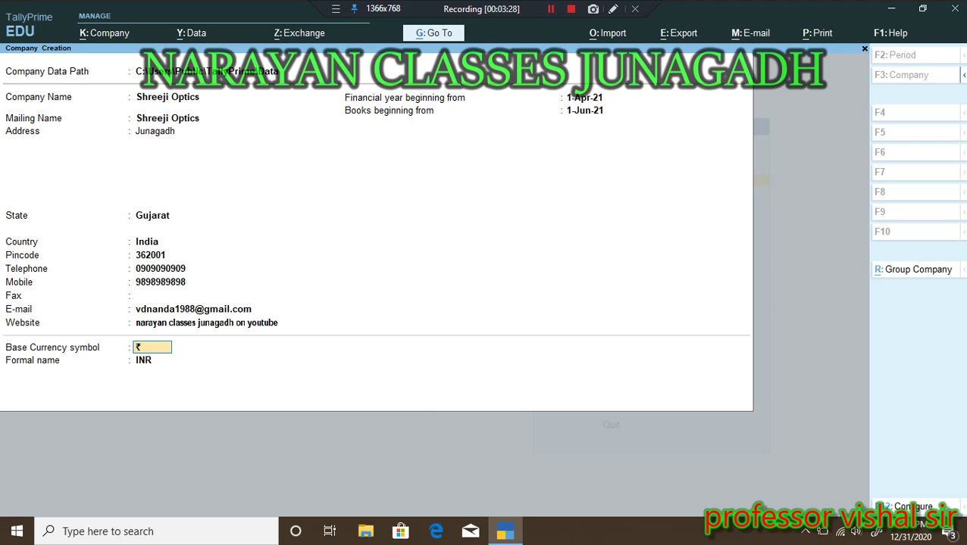
pyautogui.press('Return')
pyautogui.press('Up')
pyautogui.press('Return')
pyautogui.press('Return')
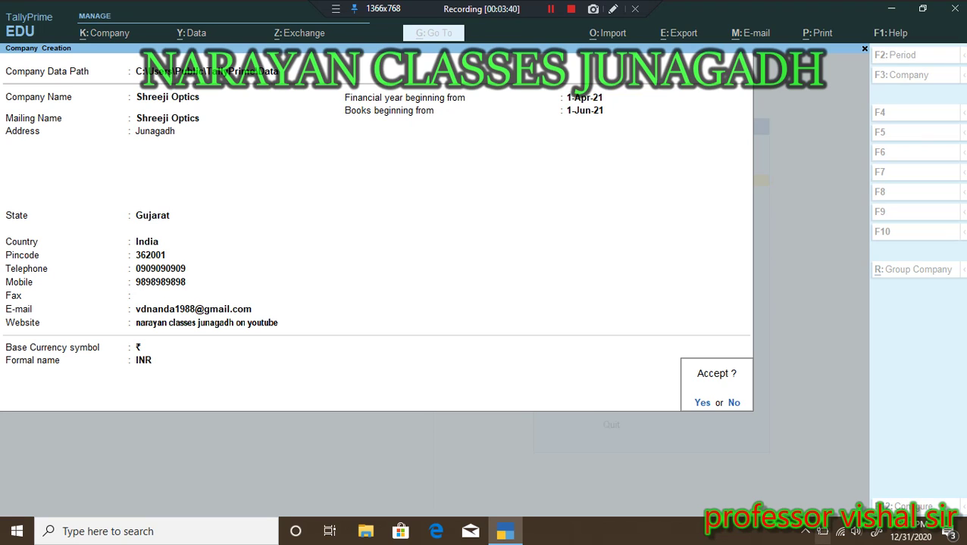
pyautogui.click(805, 531)
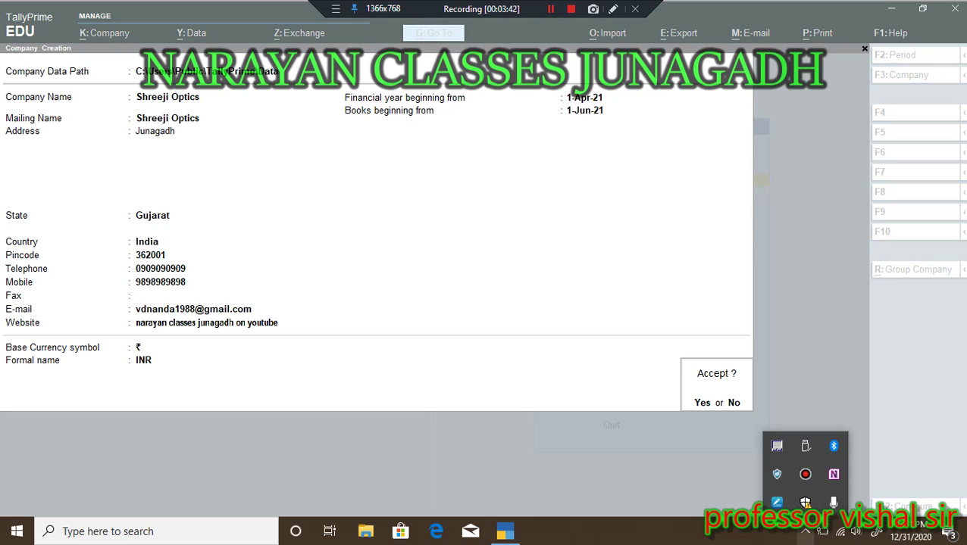
pyautogui.click(806, 531)
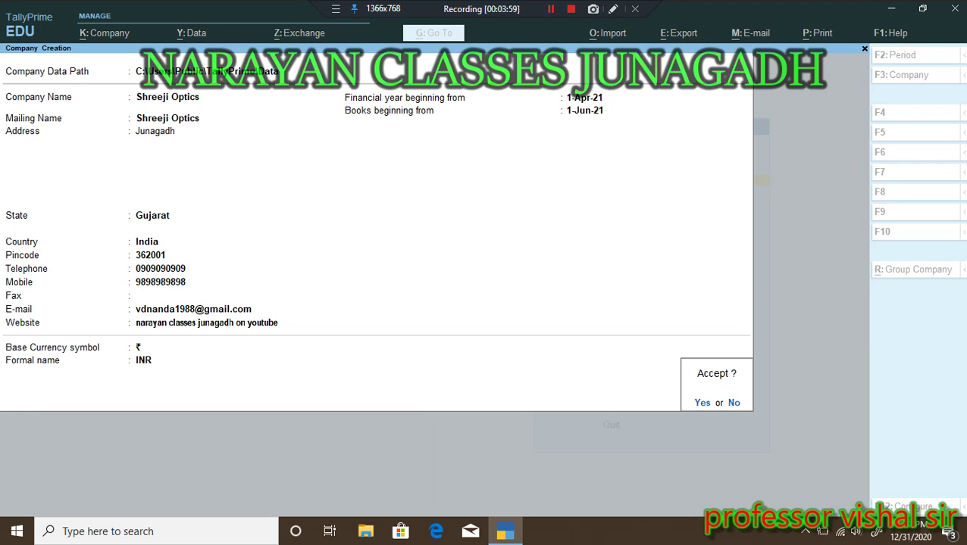
# Step: Accept the company form, keeping accounts, inventory and GST enabled, and reach GST Details
pyautogui.press('Return')
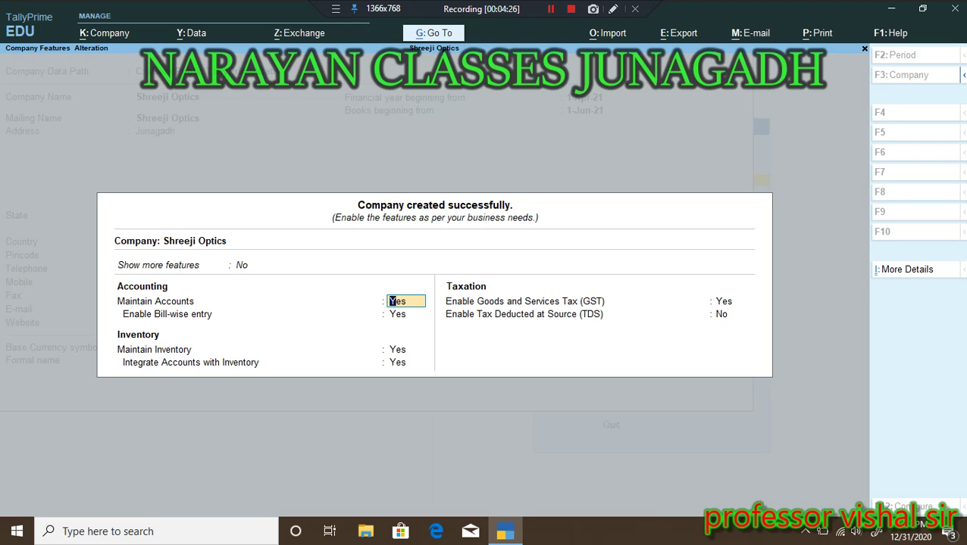
pyautogui.press('Return')
pyautogui.press('Return')
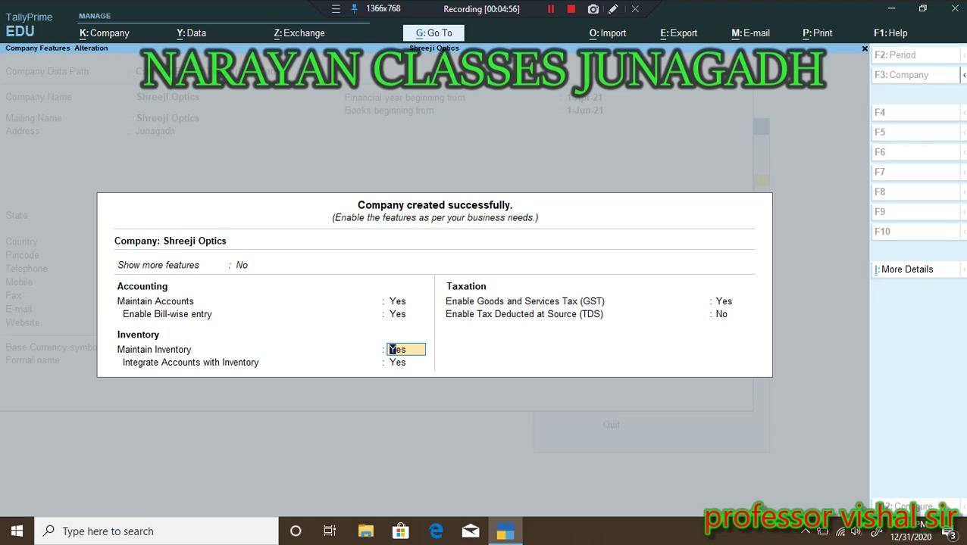
pyautogui.press('Return')
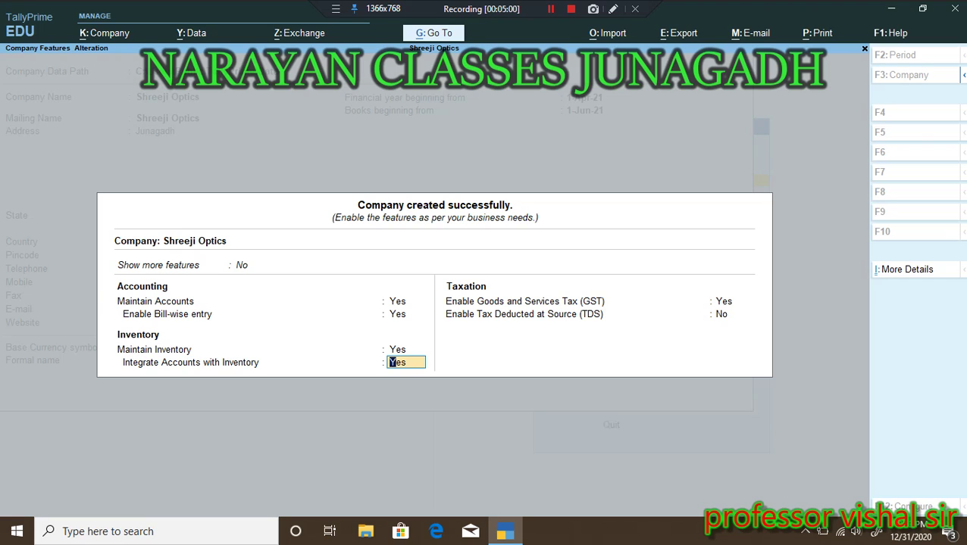
pyautogui.press('Return')
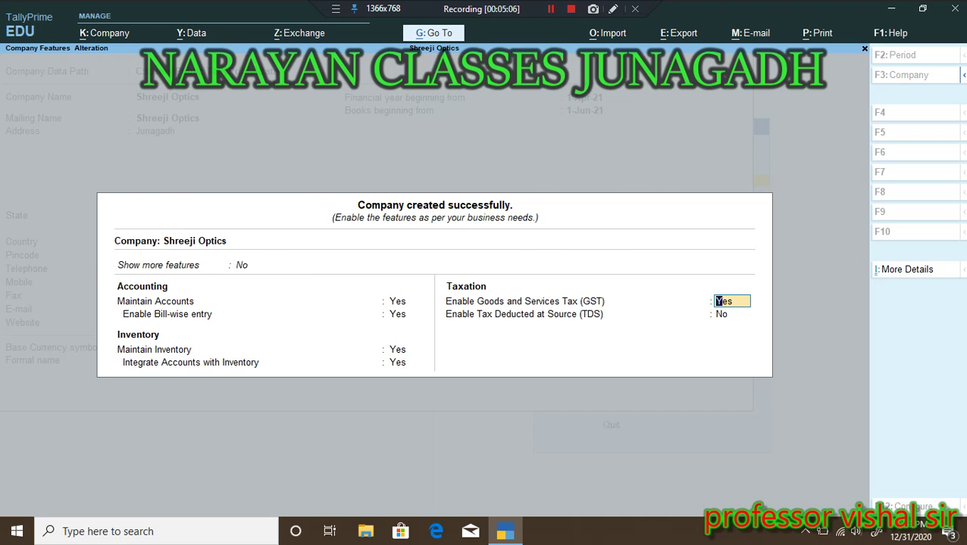
pyautogui.press('Return')
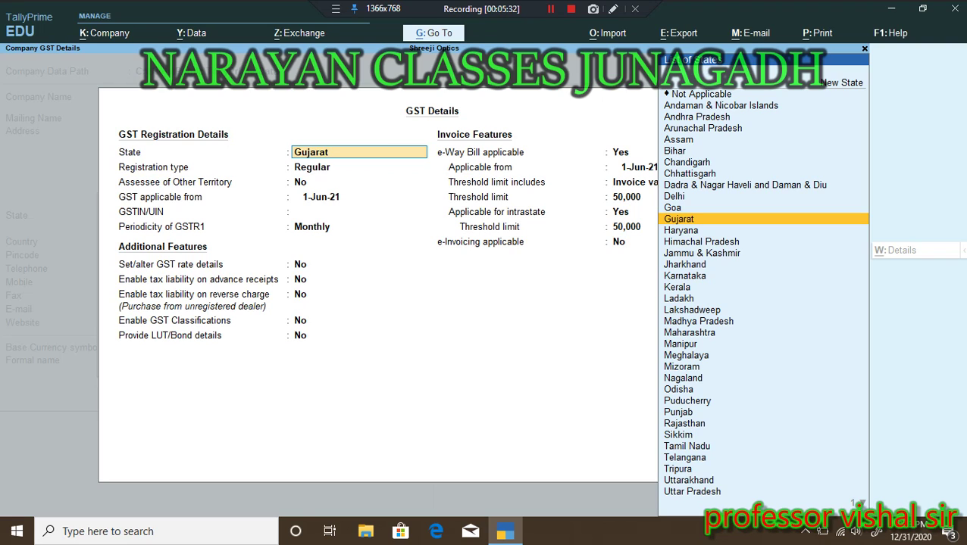
# Step: Set GST state Gujarat and registration type Regular, then enter the company's GSTIN
pyautogui.press('Return')
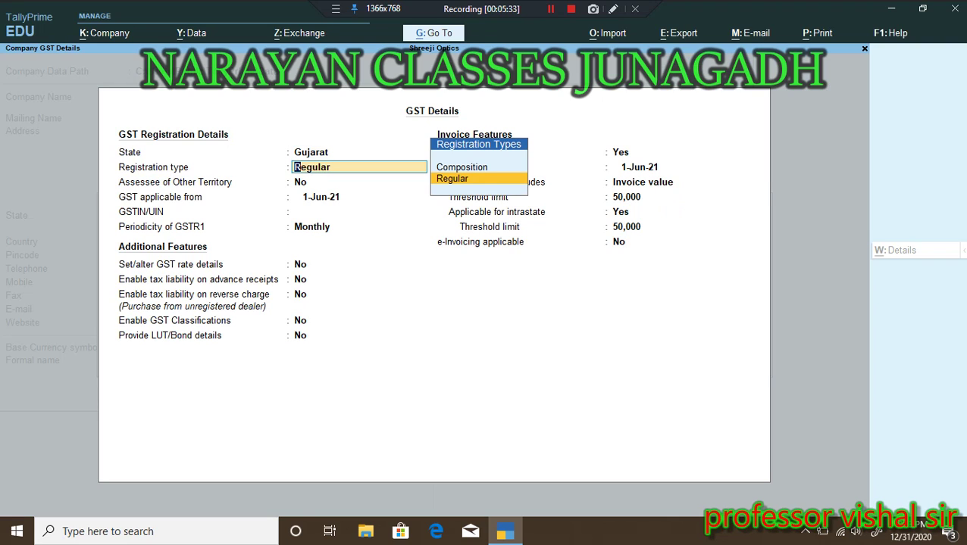
pyautogui.press('Up')
pyautogui.press('Down')
pyautogui.press('Up')
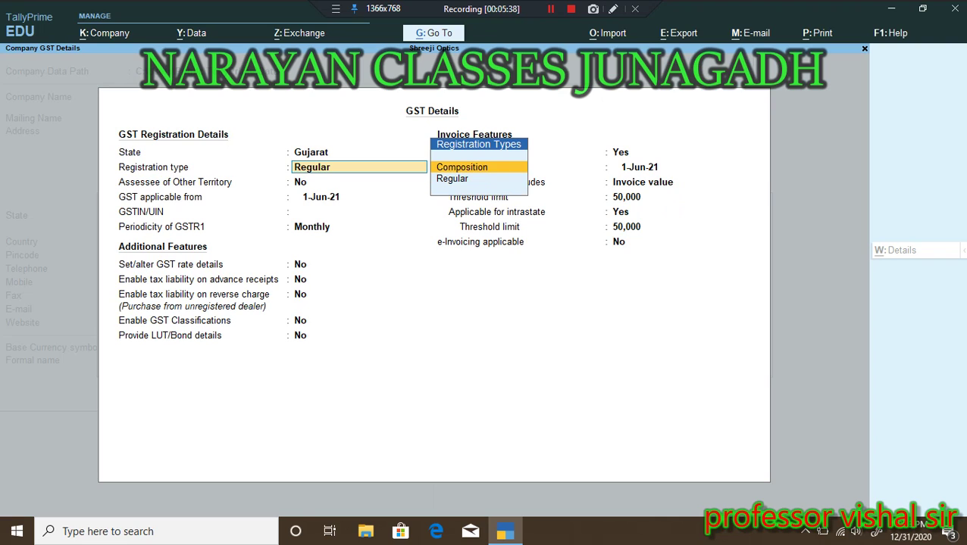
pyautogui.press('Down')
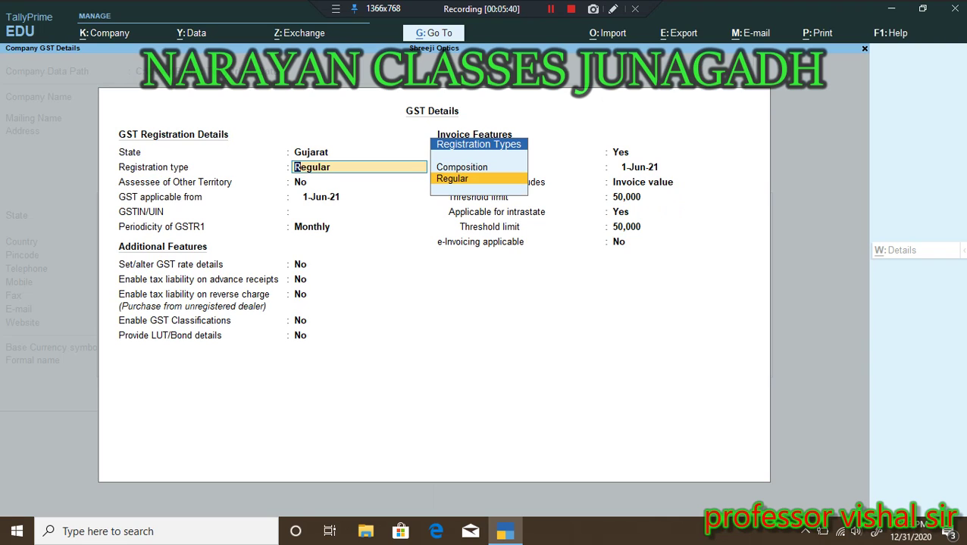
pyautogui.press('Return')
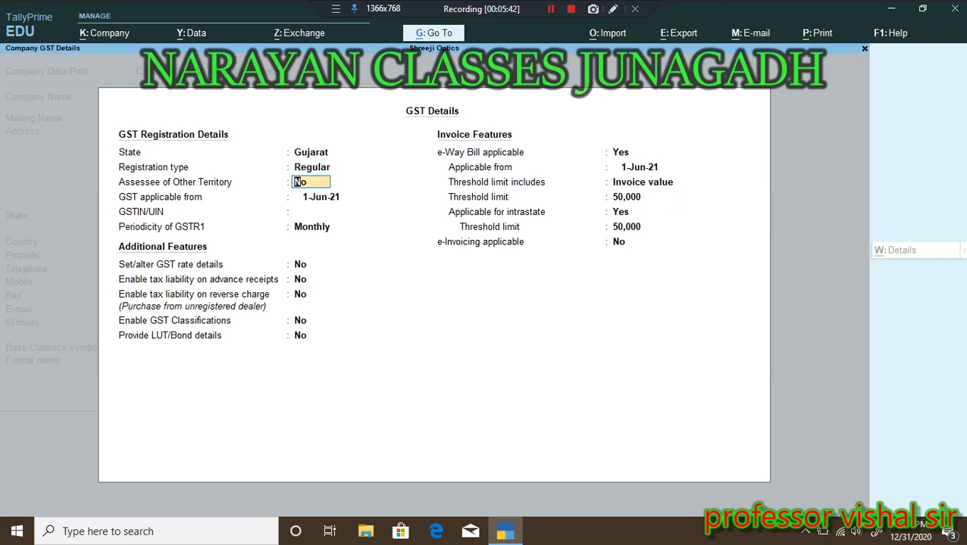
pyautogui.press('Return')
pyautogui.press('Return')
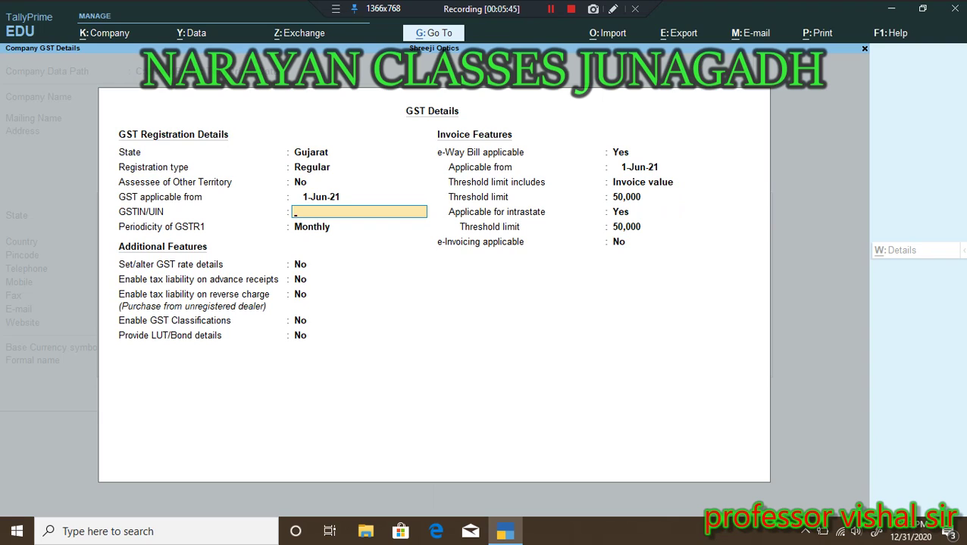
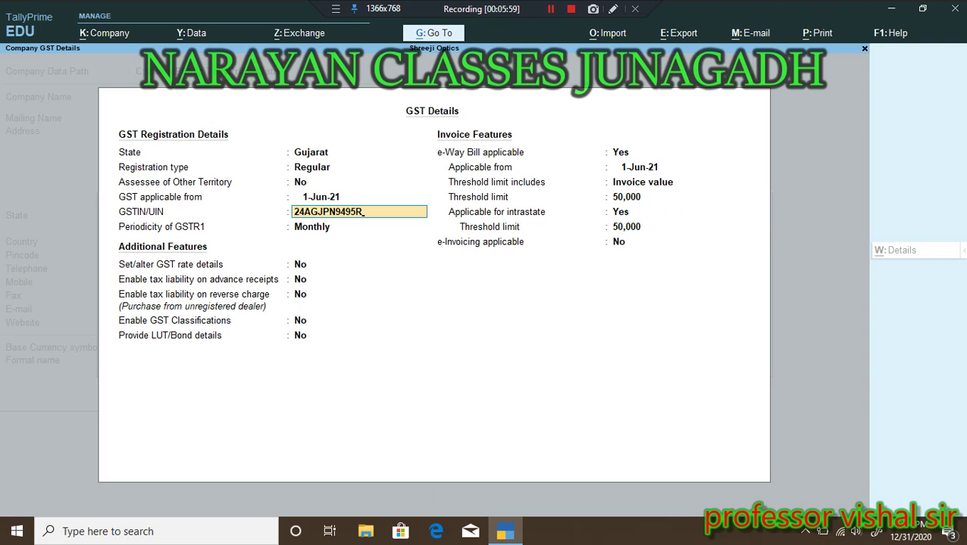
# Step: Confirm the GSTIN, keep GSTR1 periodicity Monthly, and accept the remaining GST defaults
pyautogui.press('Return')
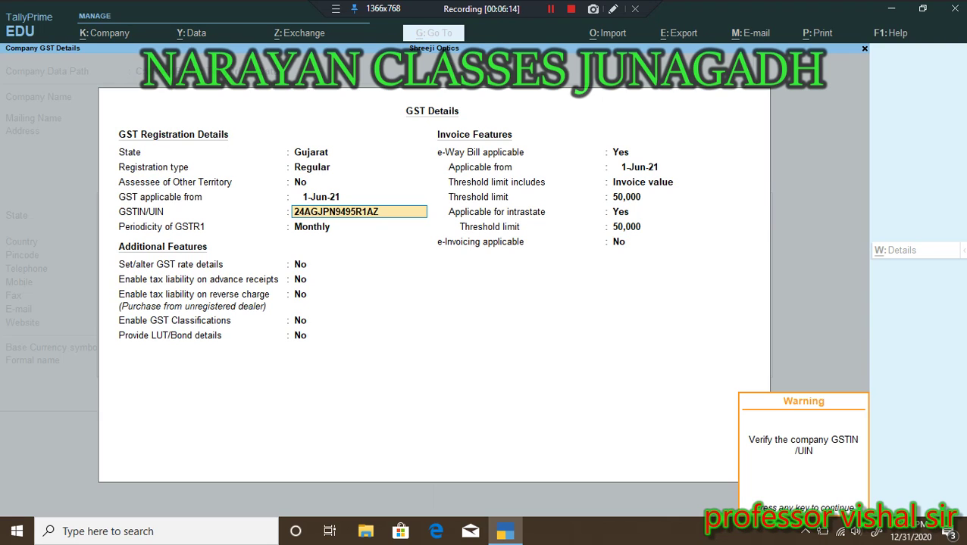
pyautogui.press('Return')
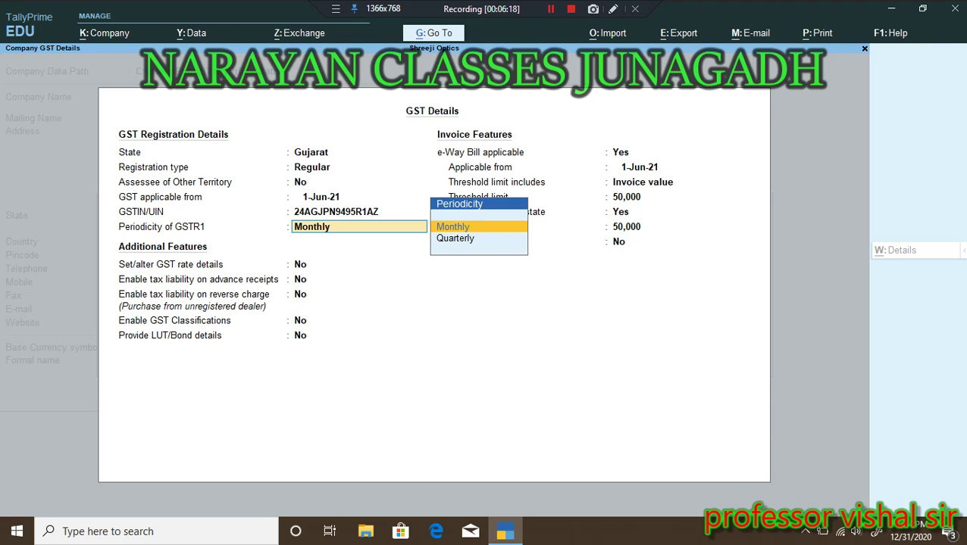
pyautogui.press('Down')
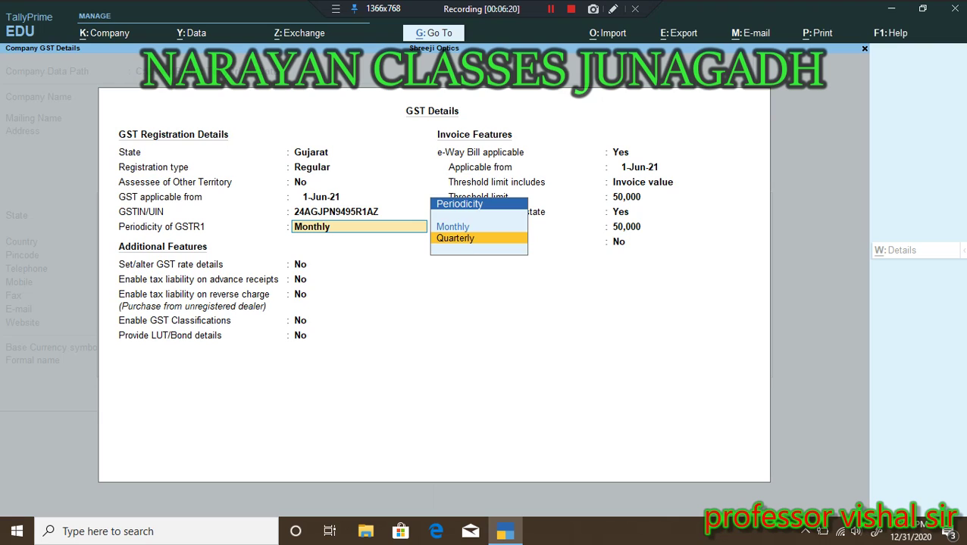
pyautogui.press('Up')
pyautogui.press('Return')
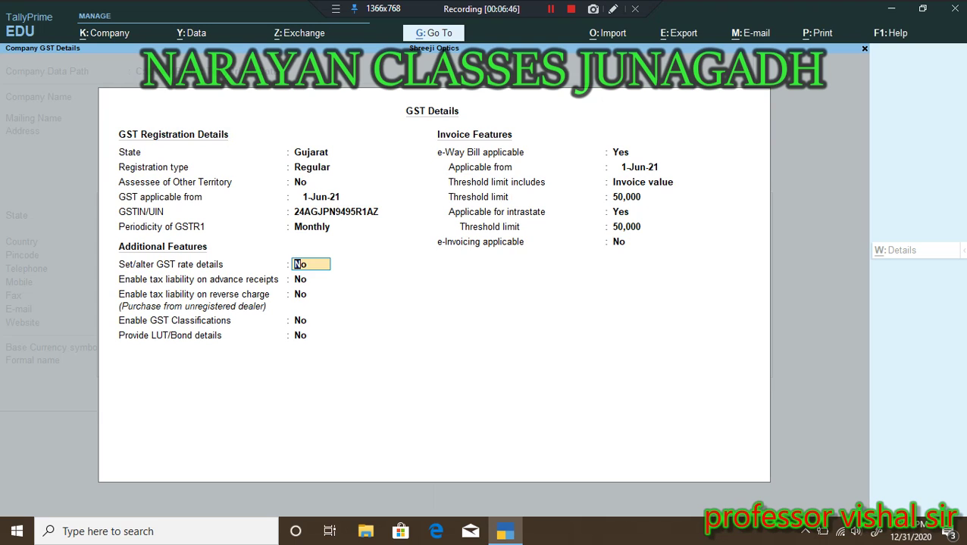
pyautogui.press('Return')
pyautogui.press('Return')
pyautogui.press('Return')
pyautogui.press('Return')
pyautogui.press('Return')
pyautogui.press('Return')
pyautogui.press('Return')
pyautogui.press('Return')
pyautogui.press('Return')
pyautogui.press('Return')
pyautogui.press('Return')
pyautogui.press('Return')
pyautogui.press('Return')
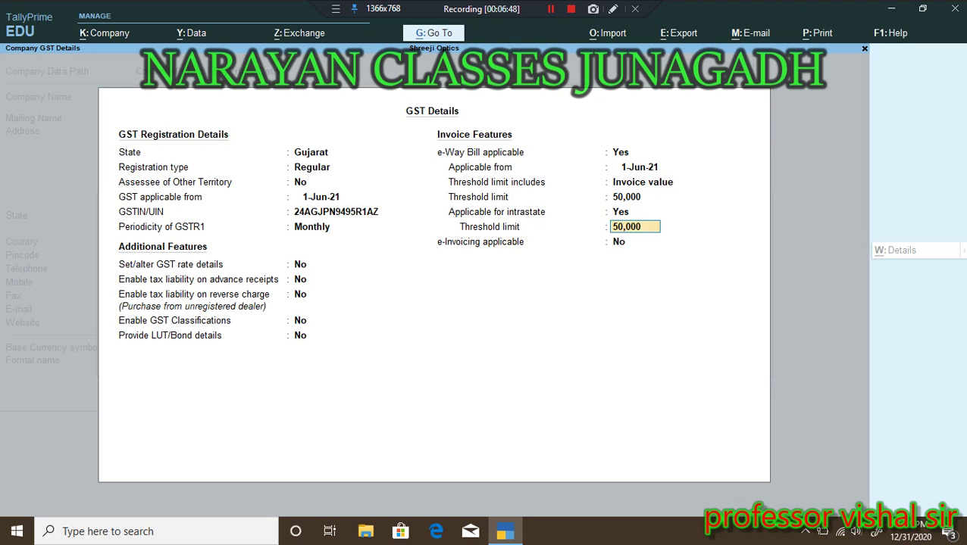
pyautogui.press('Return')
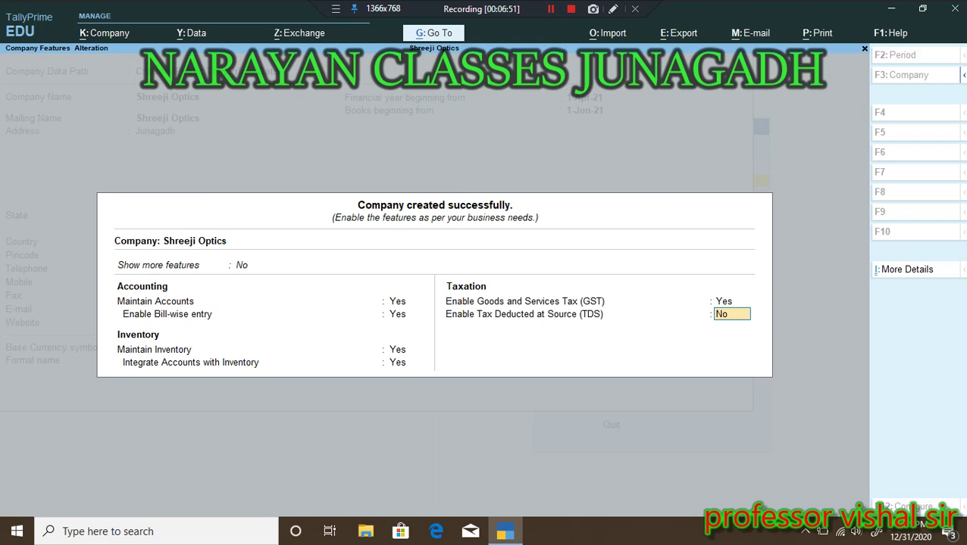
# Step: Leave TDS set to No and save the company features
pyautogui.press('Return')
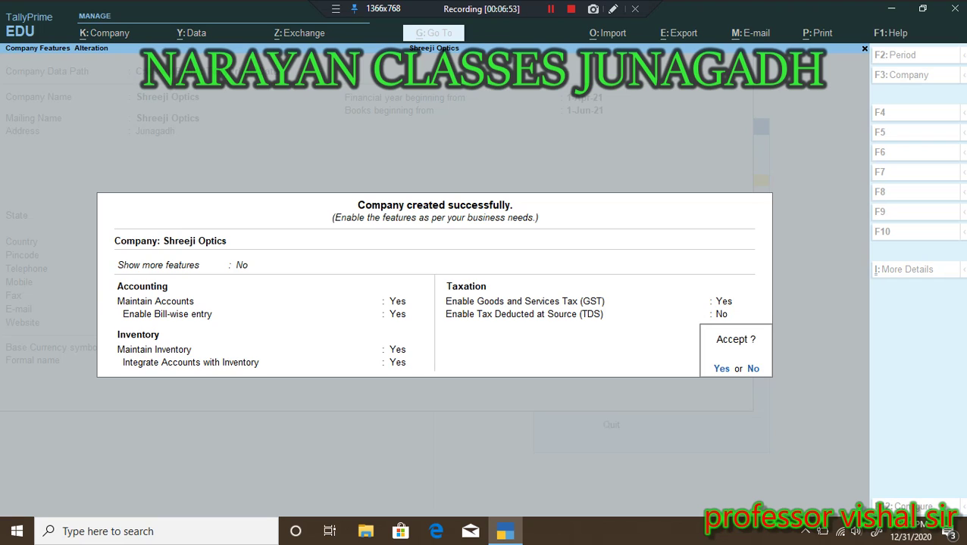
pyautogui.press('n')
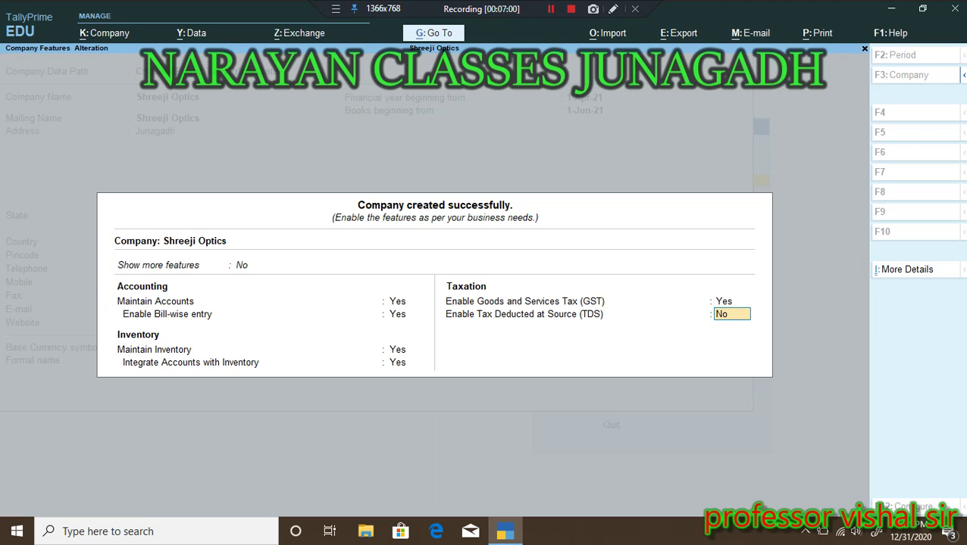
pyautogui.press('Return')
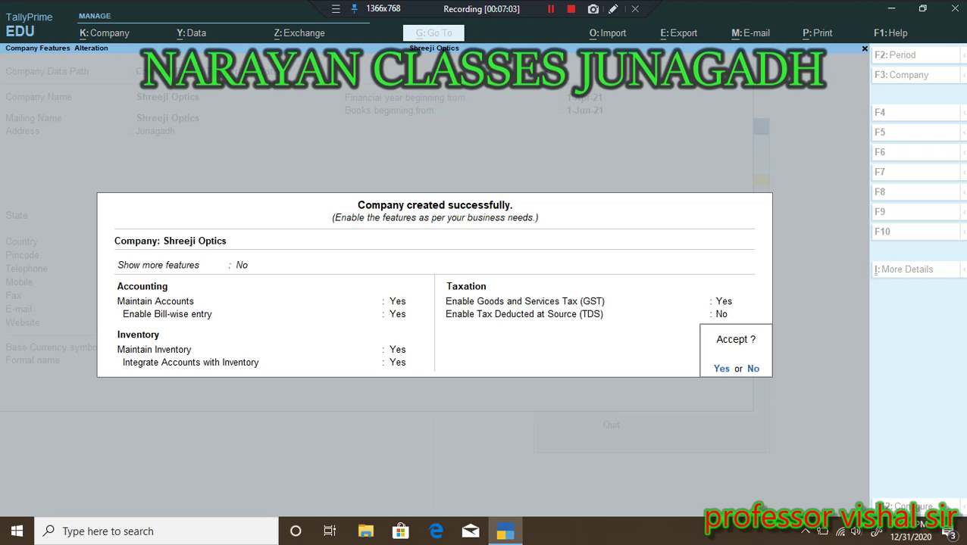
pyautogui.press('Return')
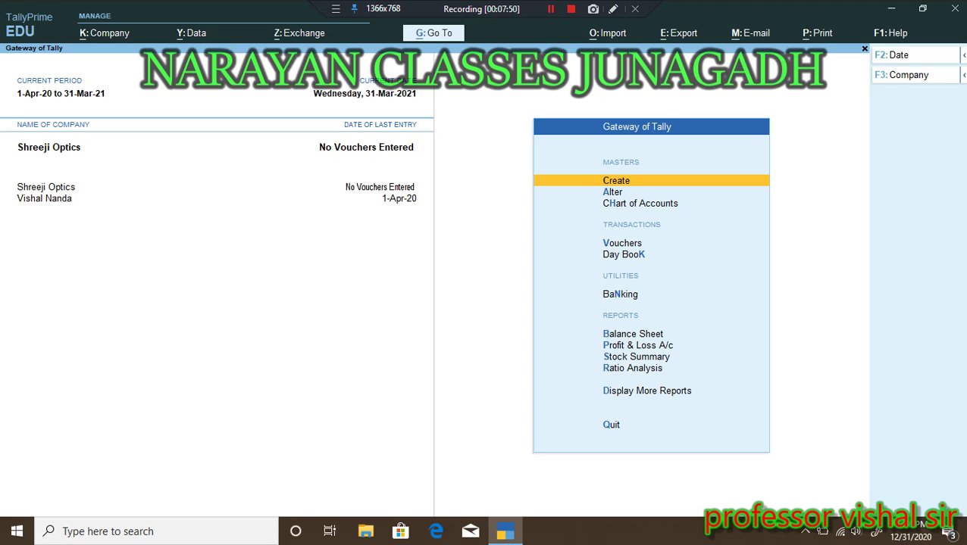
# Step: Pick Ledger from the Create masters list to get a blank Ledger Creation form
pyautogui.press('Return')
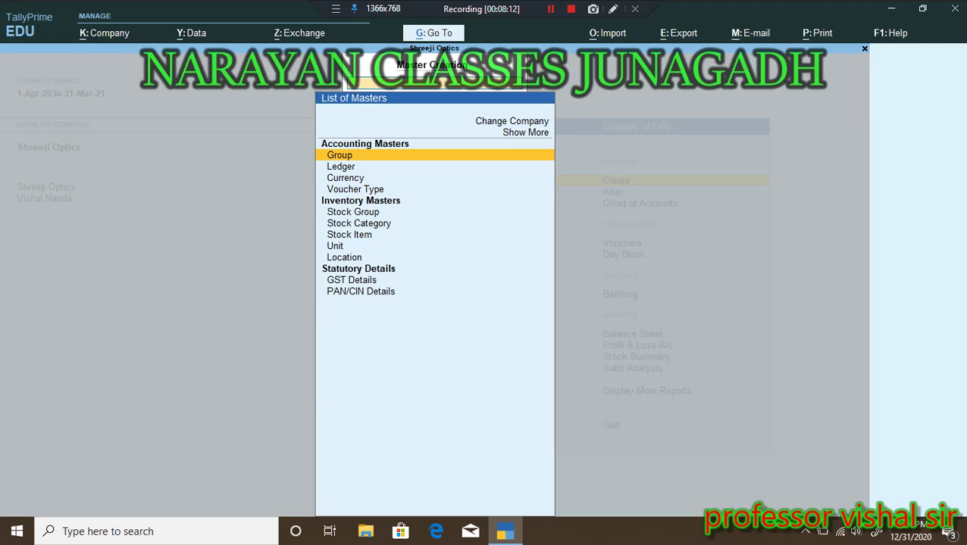
pyautogui.click(341, 166)
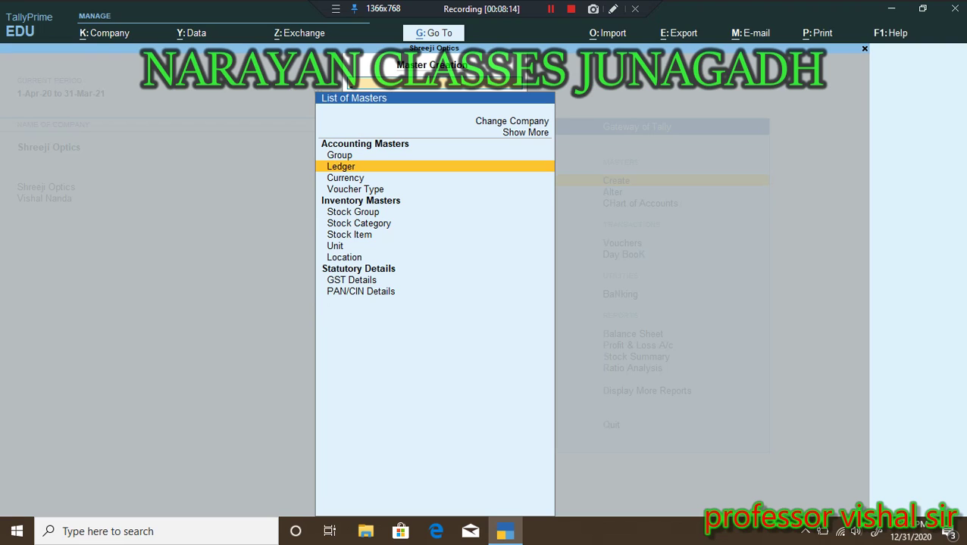
pyautogui.press('Return')
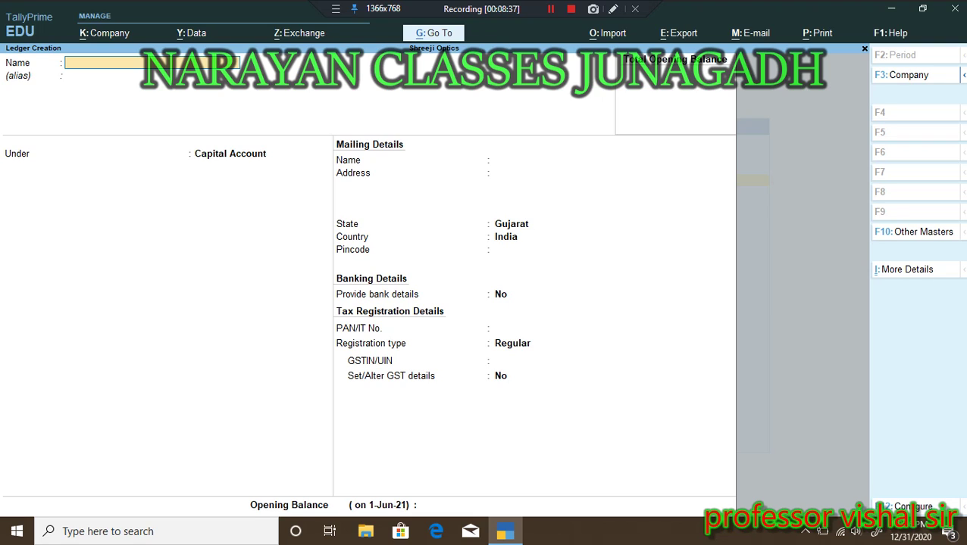
# Step: Name the new ledger 'Purchase Account' and skip the alias to bring up the List of Groups
pyautogui.write('Purchase Account')
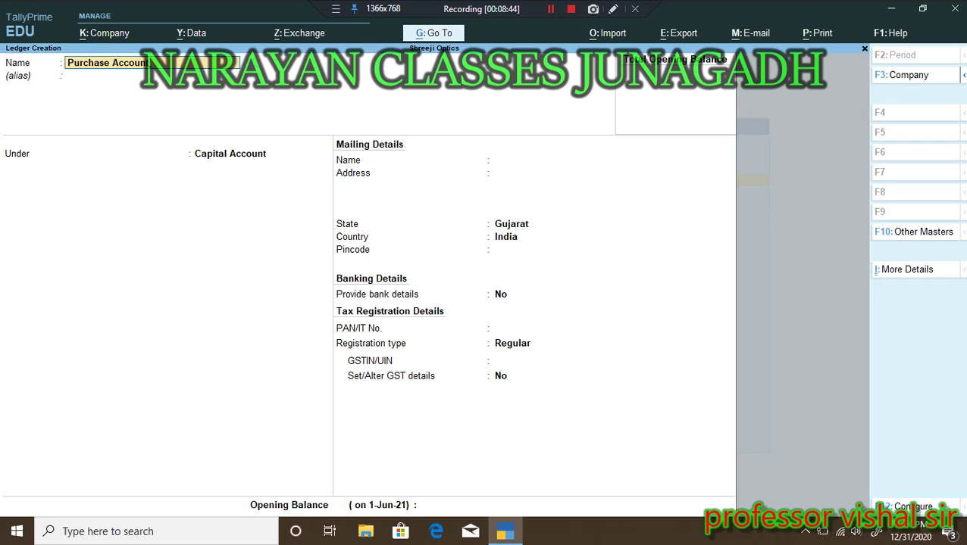
pyautogui.press('Return')
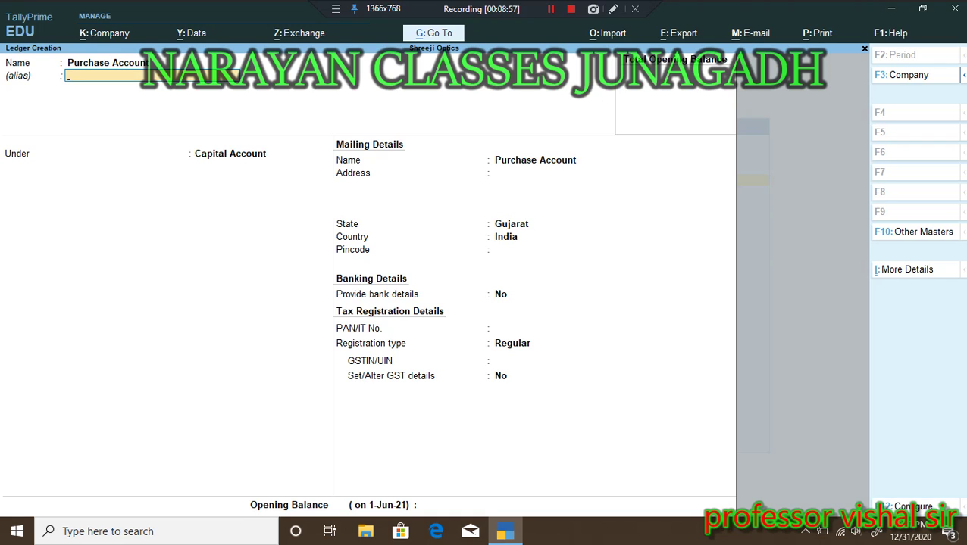
pyautogui.press('Return')
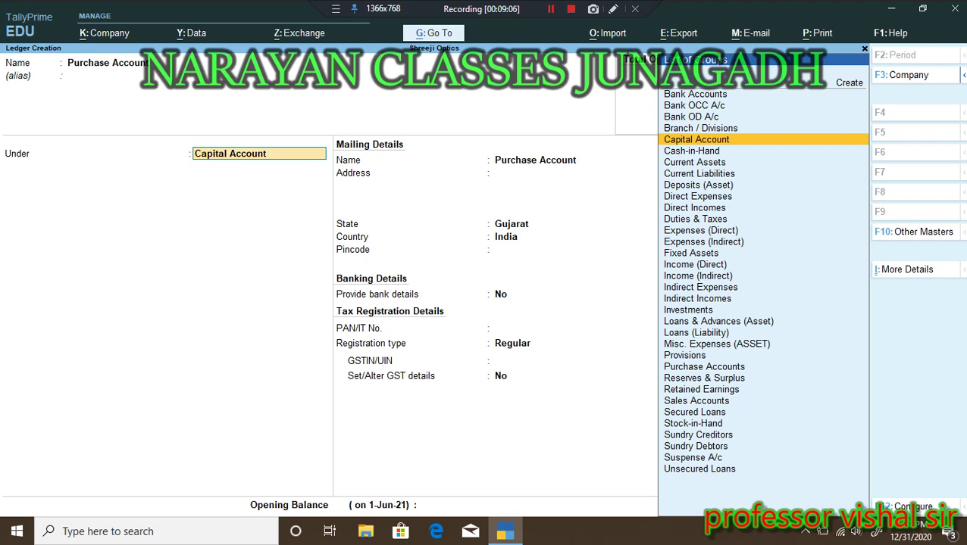
# Step: File the Purchase Account ledger under Purchase Accounts, filtering the group list with 'P'
pyautogui.write('P')
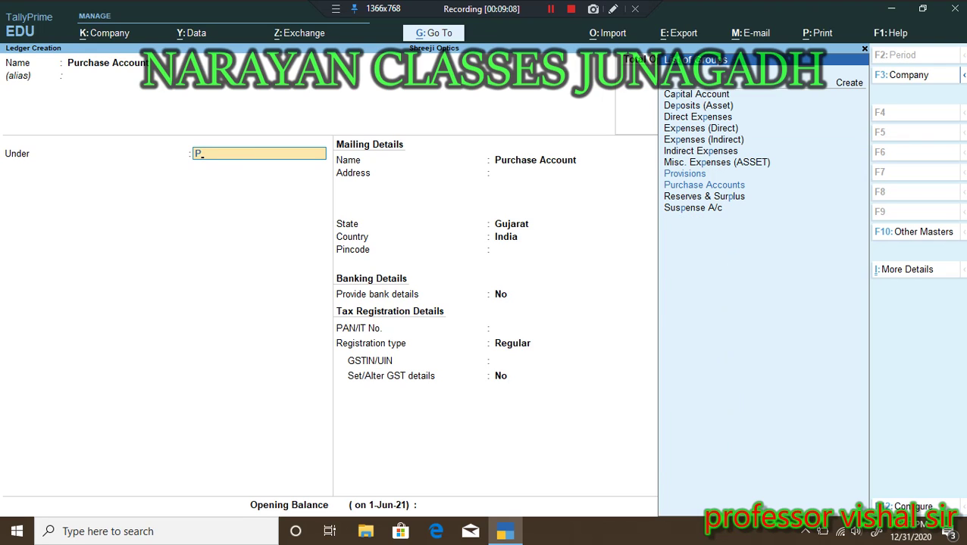
pyautogui.press('Down')
pyautogui.press('Down')
pyautogui.press('Up')
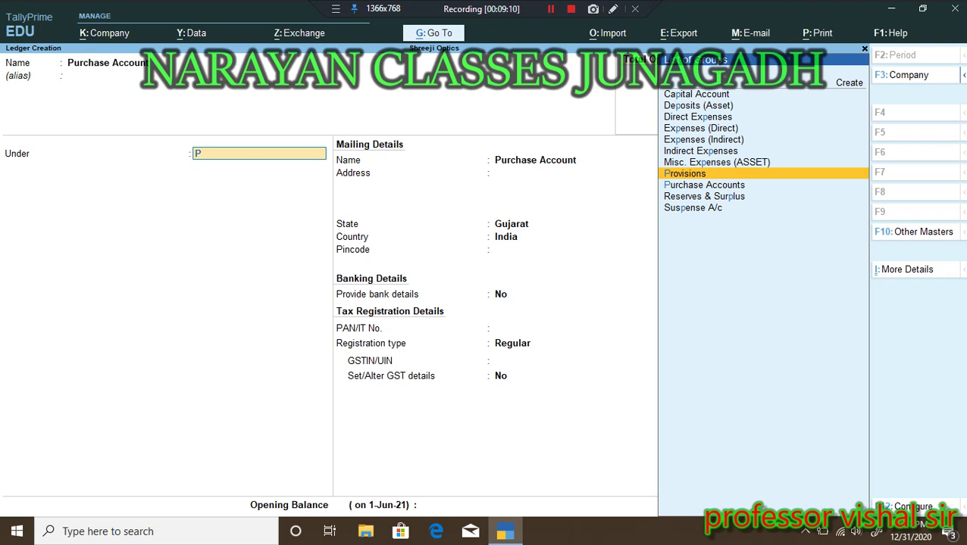
pyautogui.press('Down')
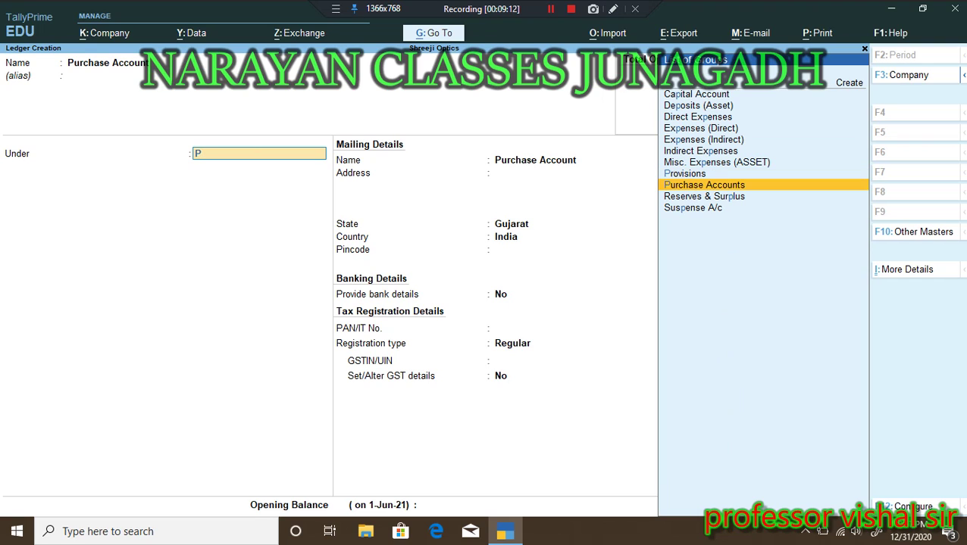
pyautogui.press('Up')
pyautogui.press('Down')
pyautogui.press('Down')
pyautogui.press('Down')
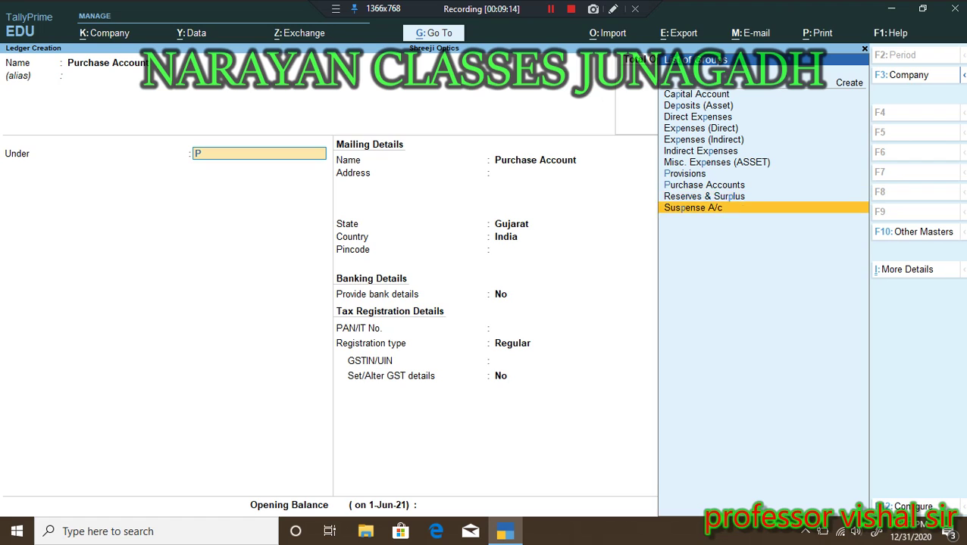
pyautogui.press('Up')
pyautogui.press('Up')
pyautogui.press('Up')
pyautogui.press('Down')
pyautogui.press('Down')
pyautogui.press('Down')
pyautogui.press('Up')
pyautogui.press('Up')
pyautogui.press('Up')
pyautogui.press('Up')
pyautogui.press('Up')
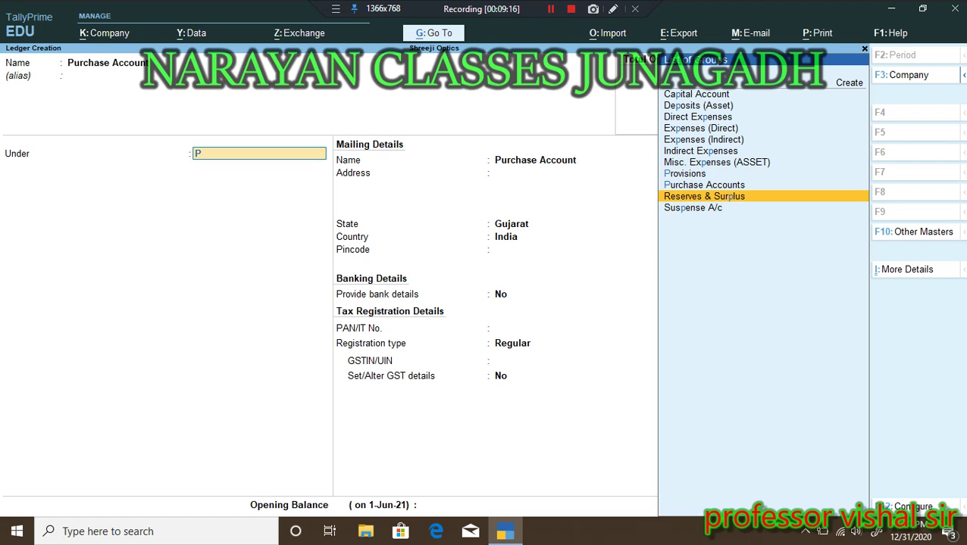
pyautogui.press('Down')
pyautogui.press('Down')
pyautogui.press('Down')
pyautogui.press('Down')
pyautogui.press('Down')
pyautogui.press('Up')
pyautogui.press('Up')
pyautogui.press('Up')
pyautogui.press('Down')
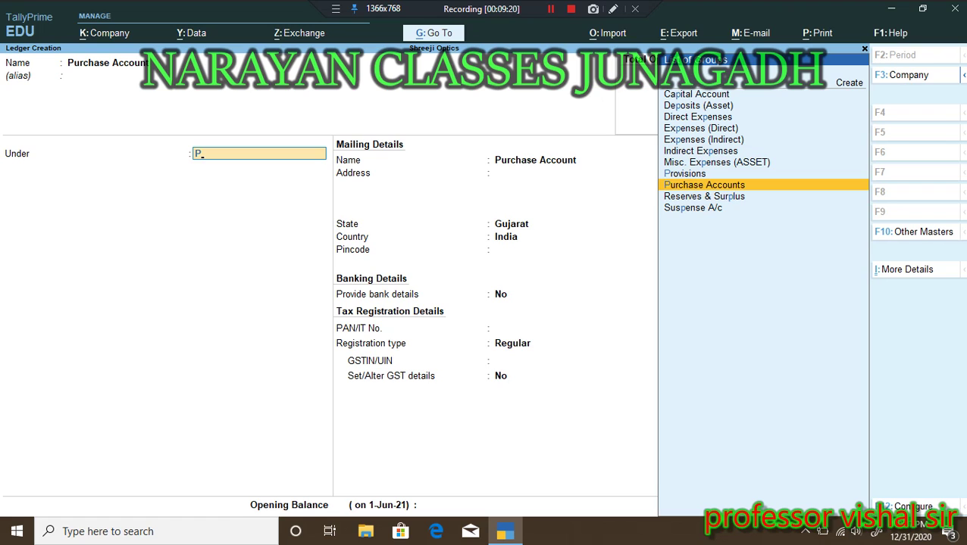
pyautogui.press('Return')
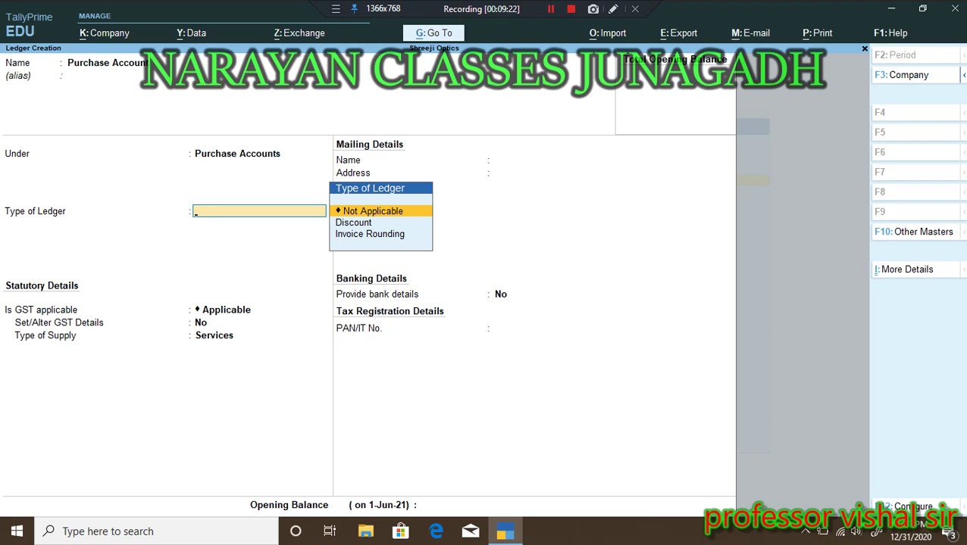
# Step: Set the Purchase Account ledger's Type of Ledger to Not Applicable
pyautogui.press('Down')
pyautogui.press('Down')
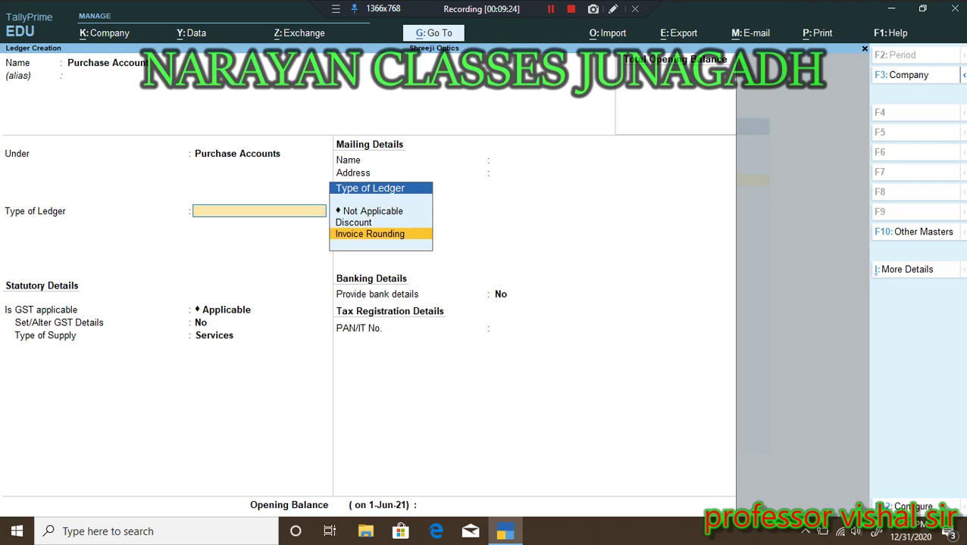
pyautogui.press('Up')
pyautogui.press('Up')
pyautogui.press('Down')
pyautogui.press('Up')
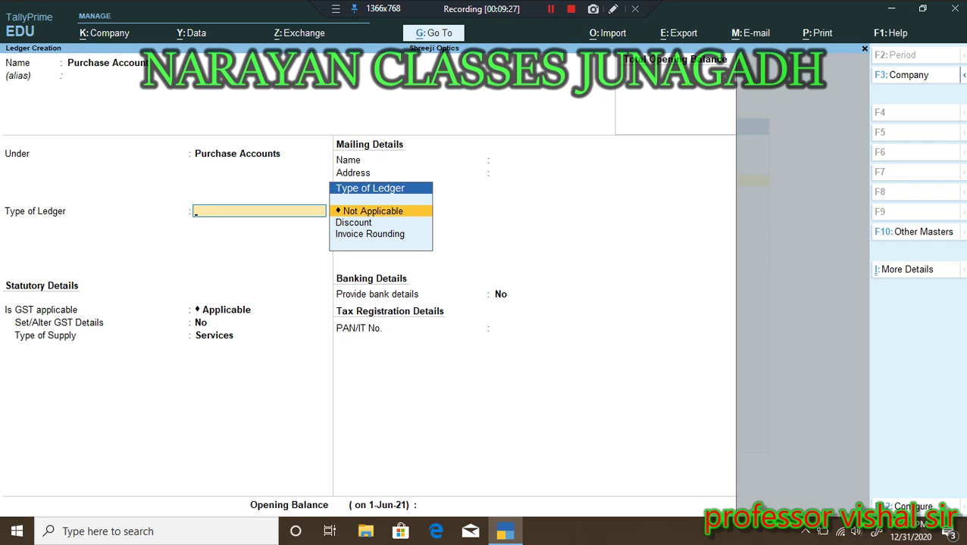
pyautogui.press('Down')
pyautogui.press('Down')
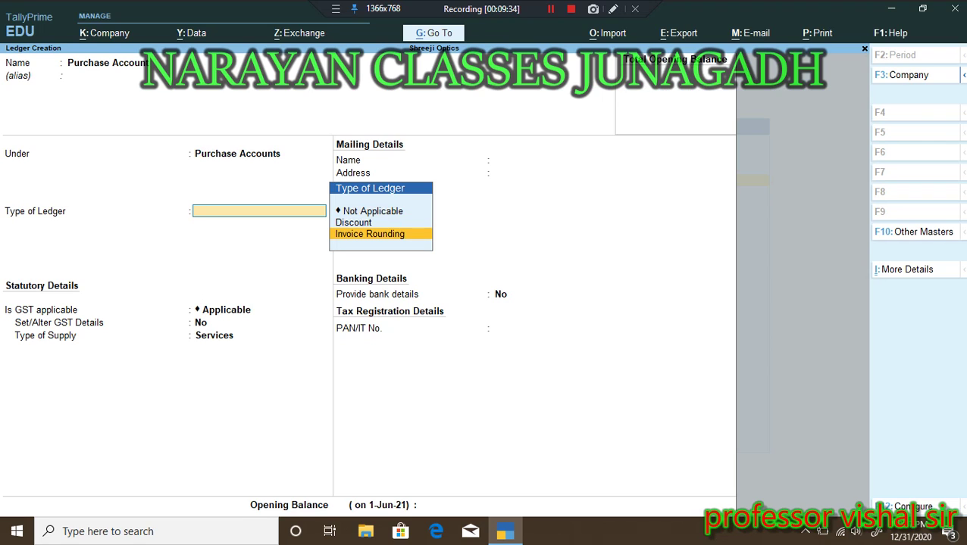
pyautogui.press('Up')
pyautogui.press('Up')
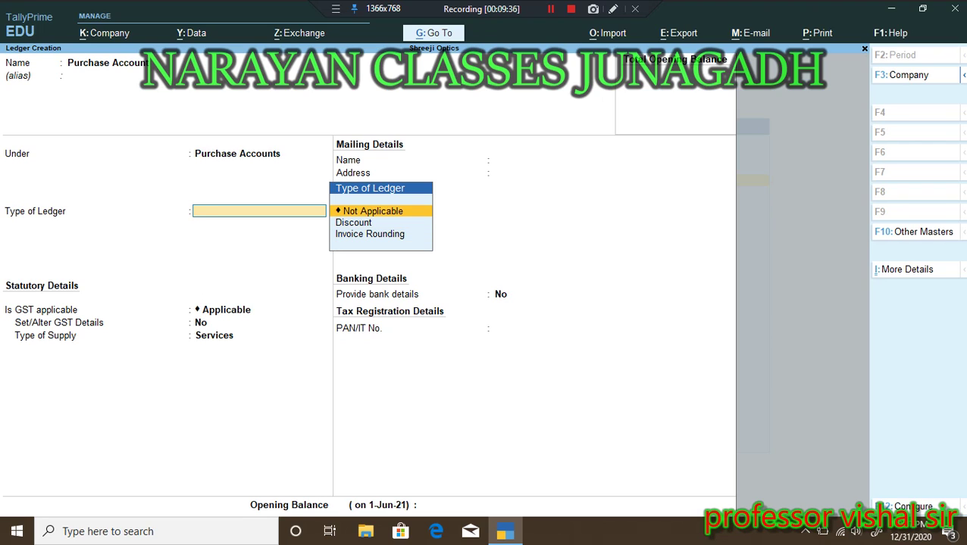
pyautogui.press('Return')
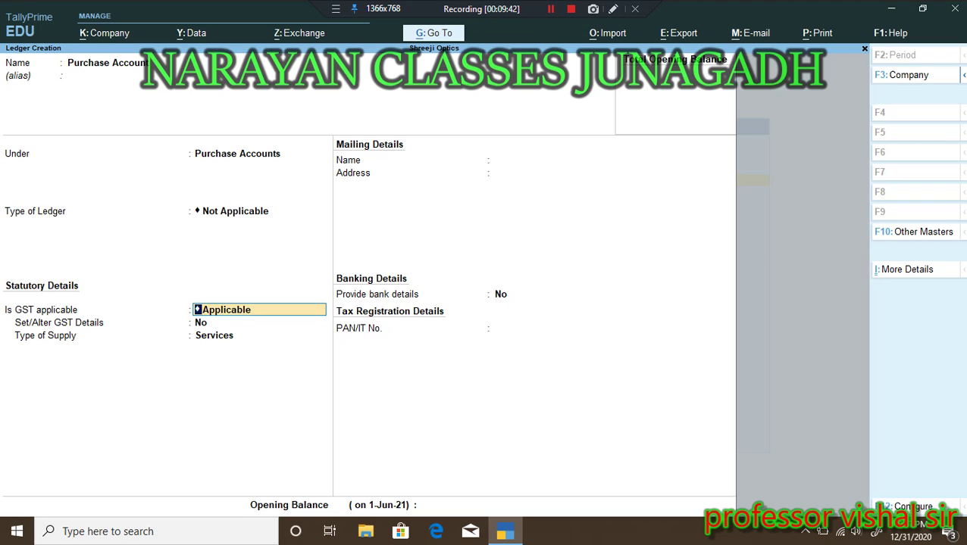
# Step: Keep GST Applicable with Services supply, no bank details and no opening balance, and save
pyautogui.press('Return')
pyautogui.press('Return')
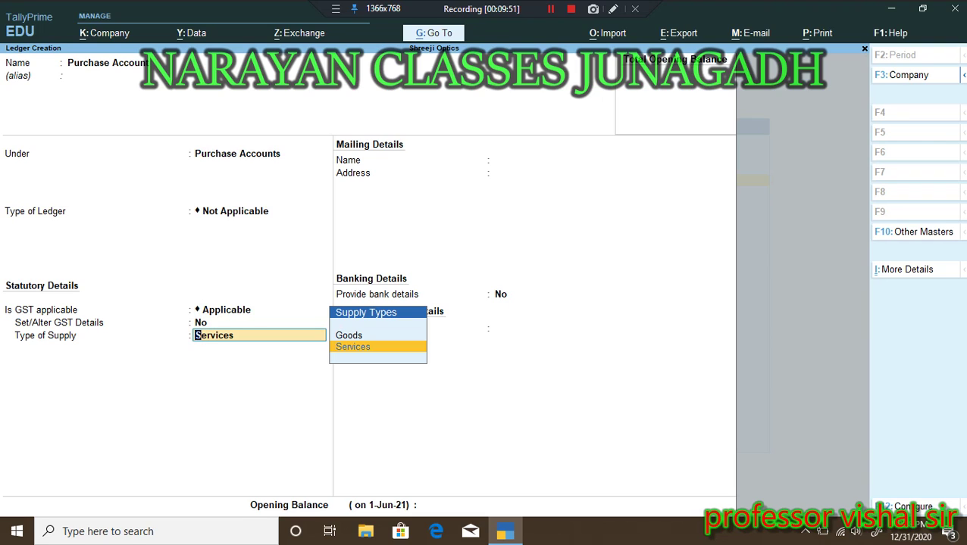
pyautogui.press('Return')
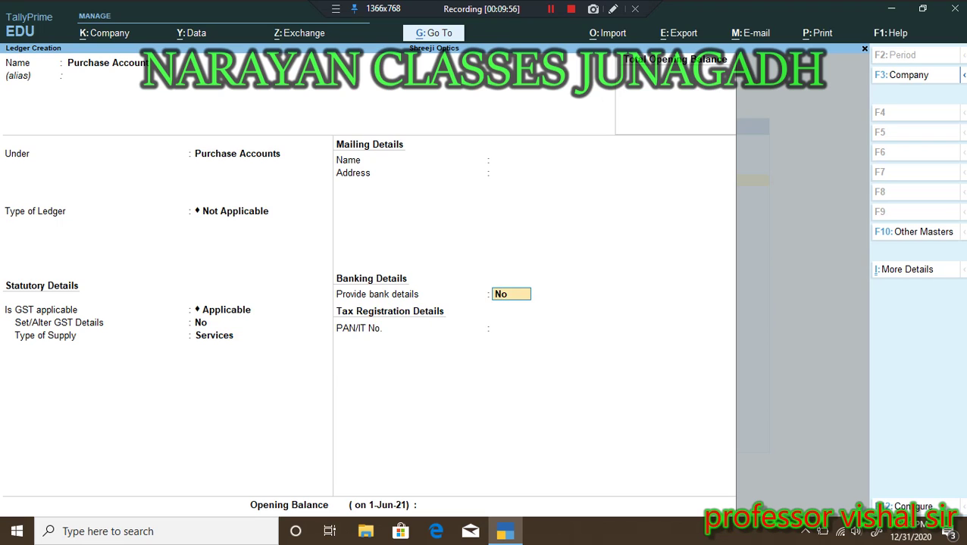
pyautogui.press('Return')
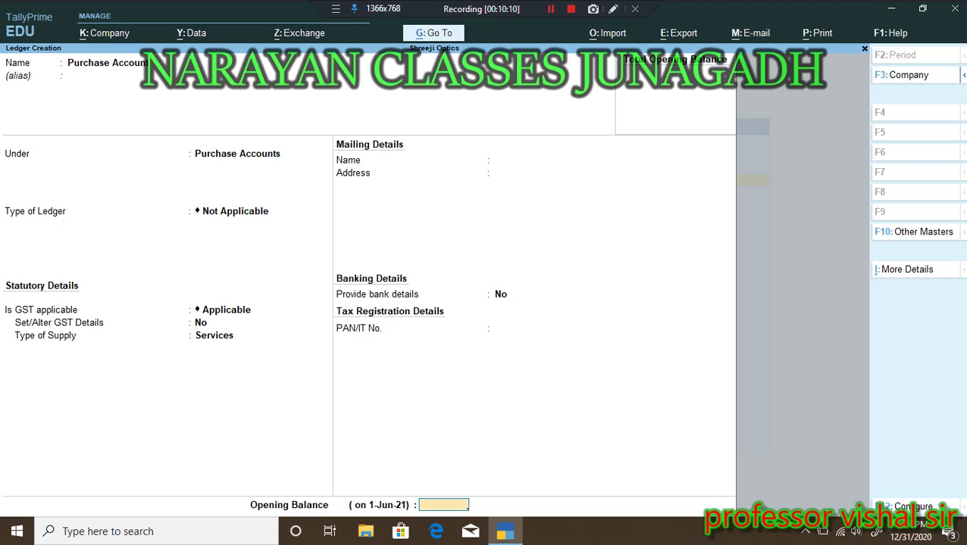
pyautogui.press('Return')
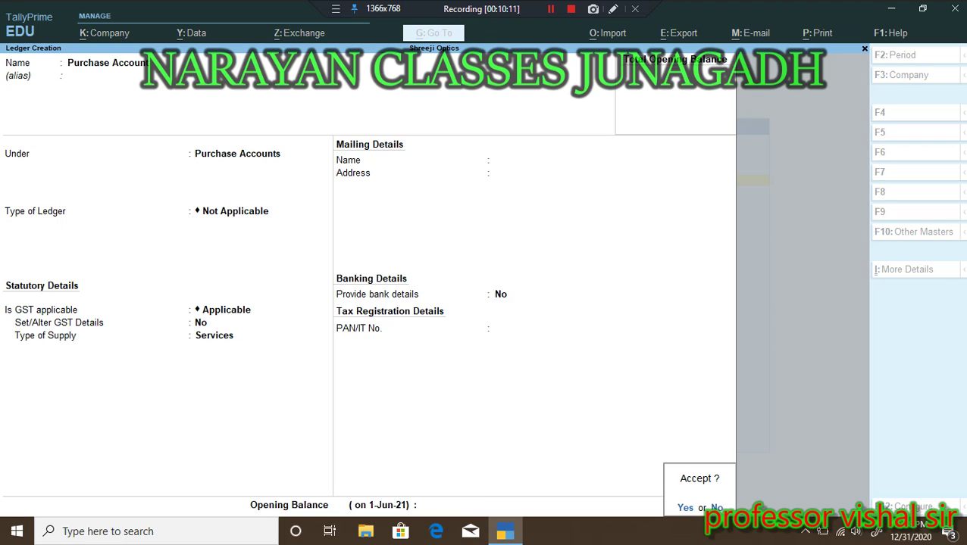
pyautogui.press('y')
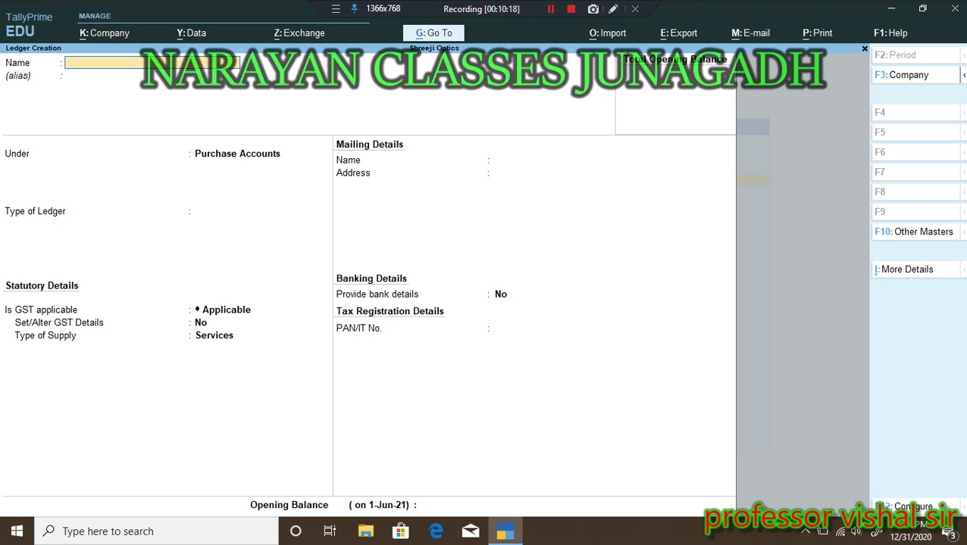
# Step: Create and save a 'Purchase Return Ac' ledger under Purchase Accounts with the default GST settings
pyautogui.write('Purchase Return Ac')
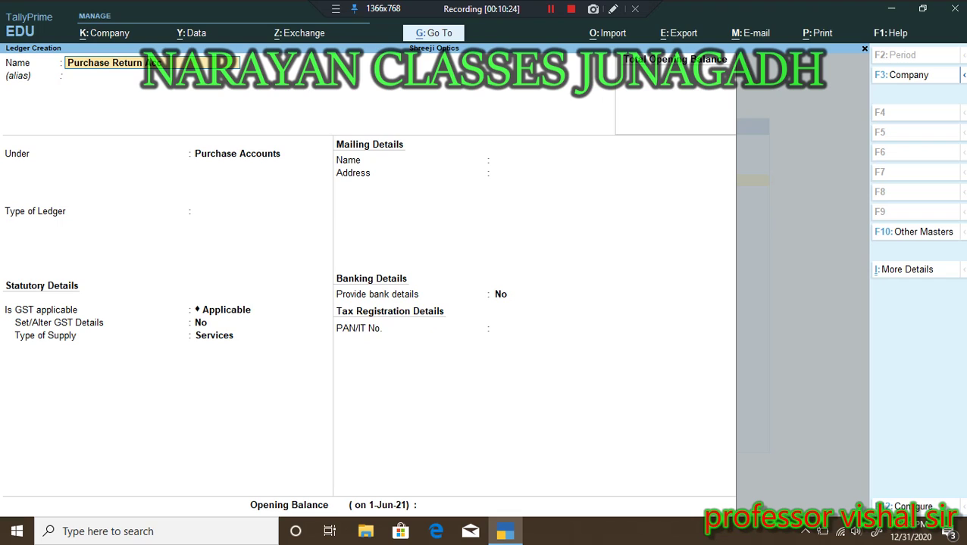
pyautogui.press('Return')
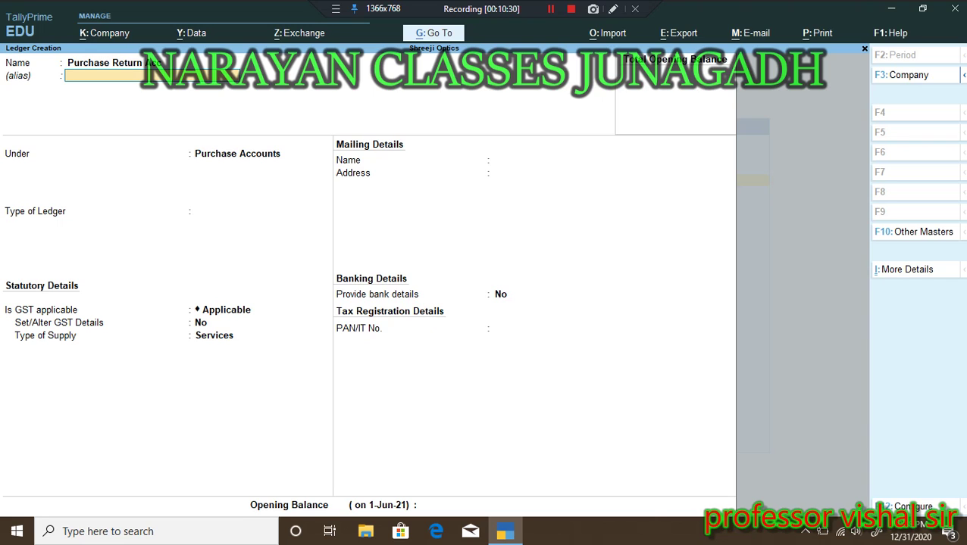
pyautogui.press('Return')
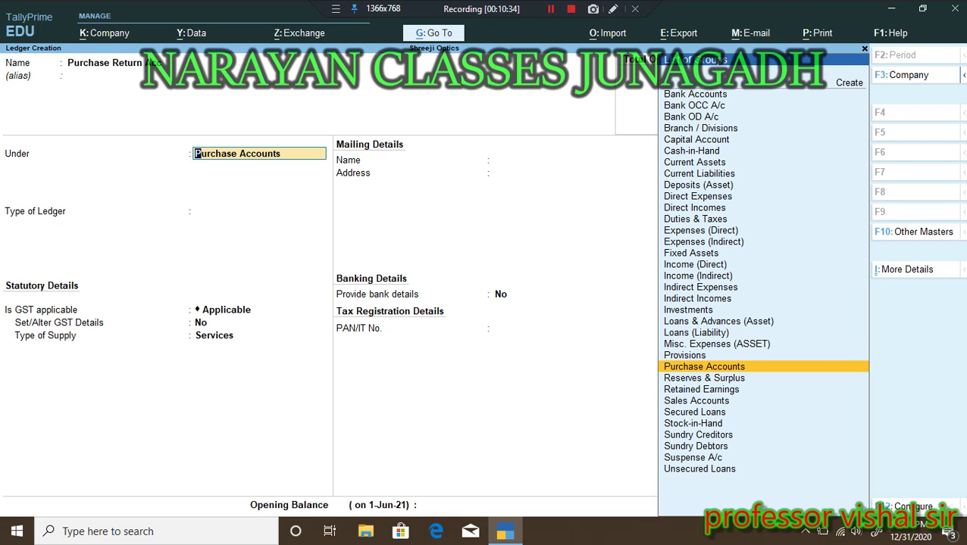
pyautogui.press('Return')
pyautogui.press('Return')
pyautogui.press('Return')
pyautogui.press('Return')
pyautogui.press('Return')
pyautogui.press('Return')
pyautogui.press('Return')
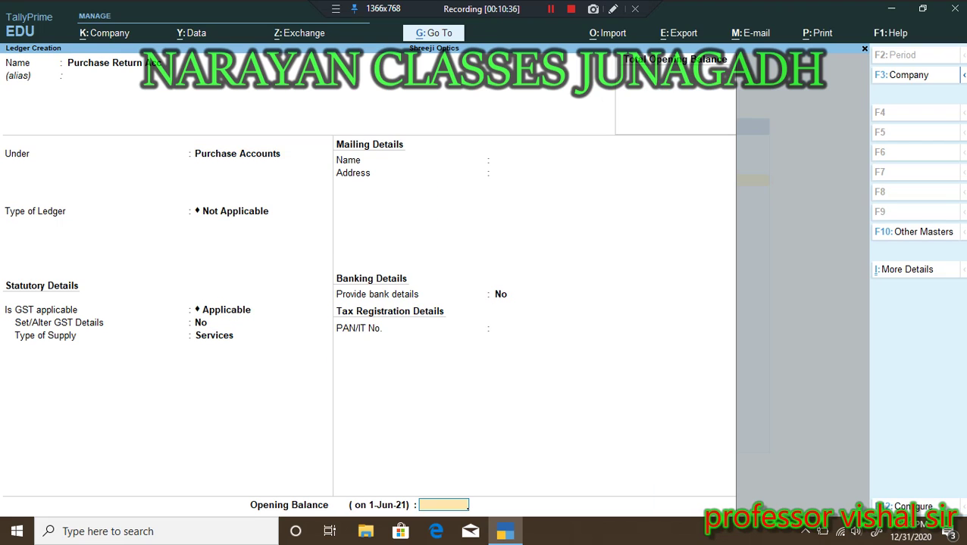
pyautogui.press('Return')
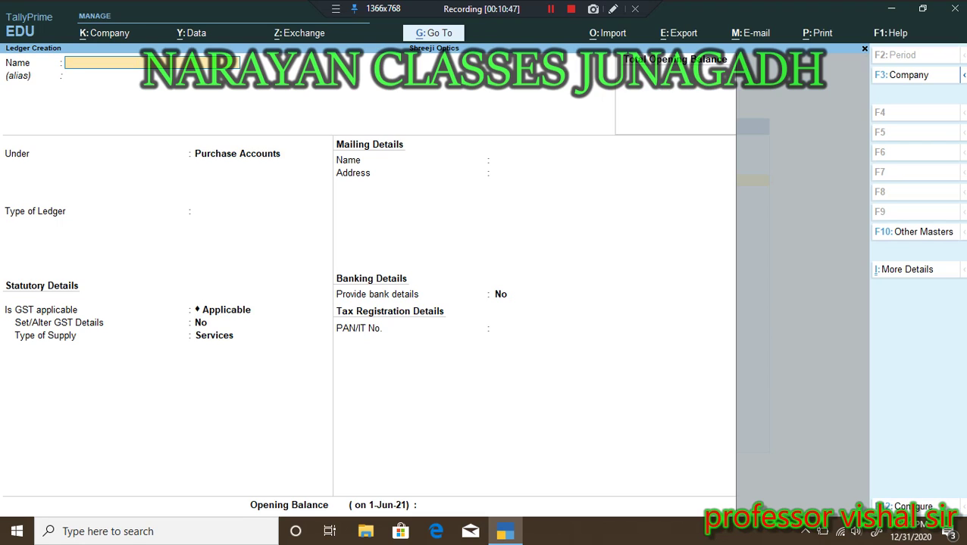
# Step: Quit the blank Ledger Creation form, confirming with Y, and return to the Gateway of Tally
pyautogui.press('Escape')
pyautogui.press('y')
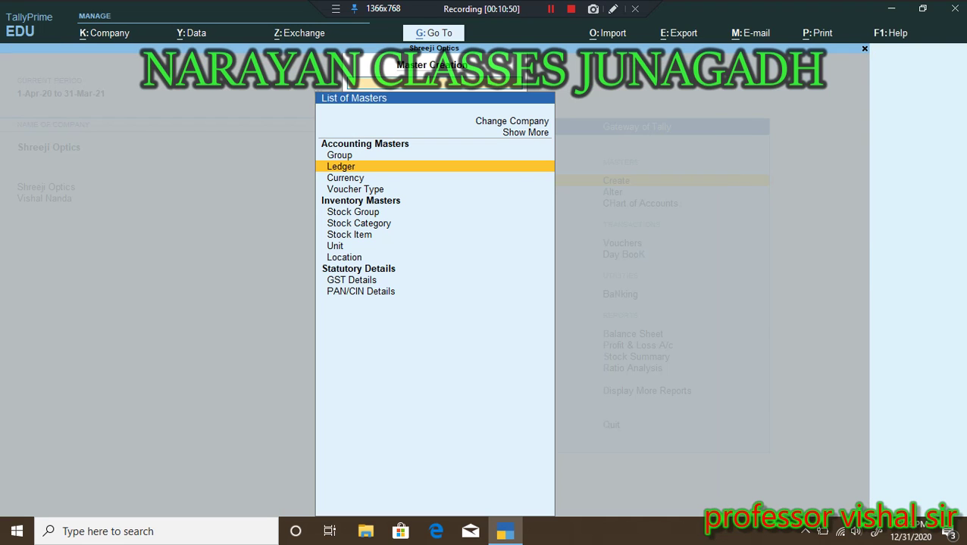
pyautogui.press('Escape')
# Step: Open the Alter list of masters, close it again, and return the menu selection to Alter
pyautogui.press('Down')
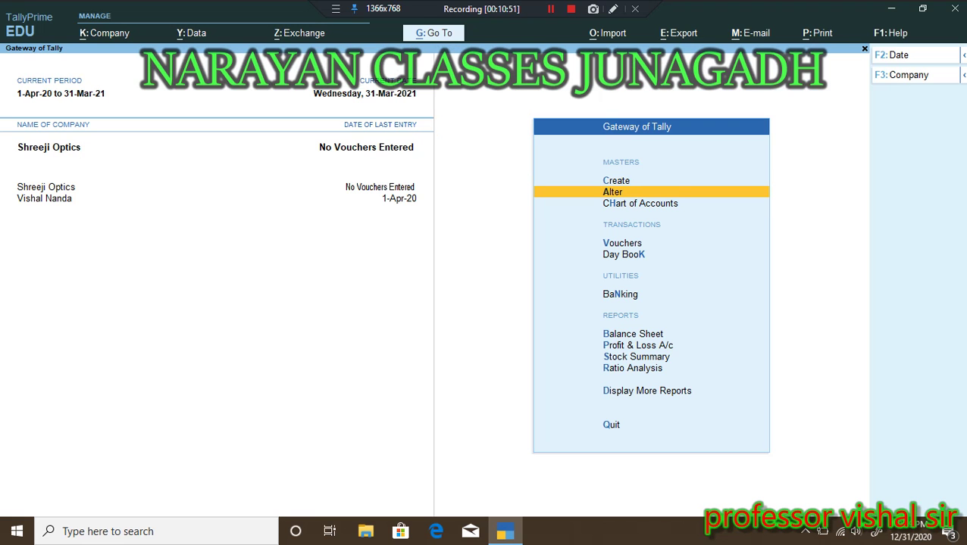
pyautogui.press('Return')
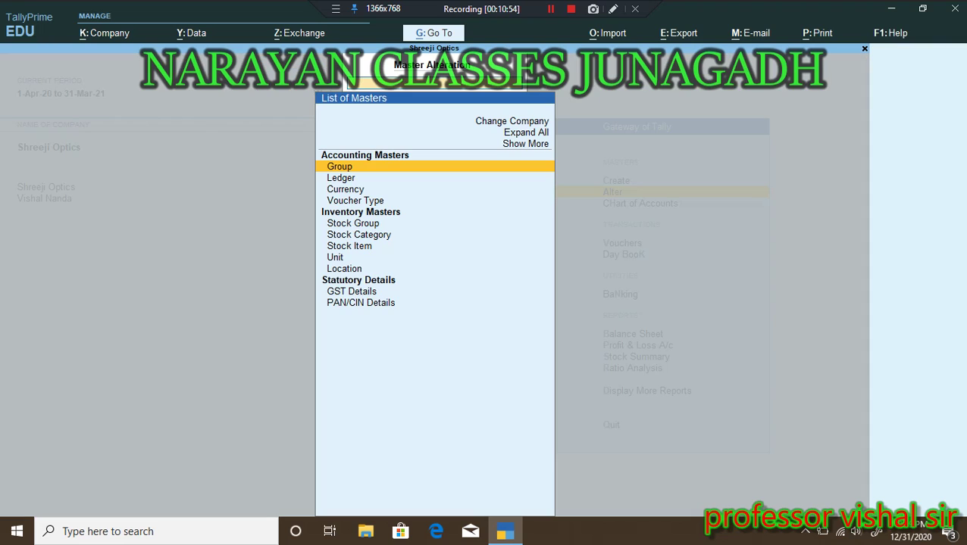
pyautogui.press('Escape')
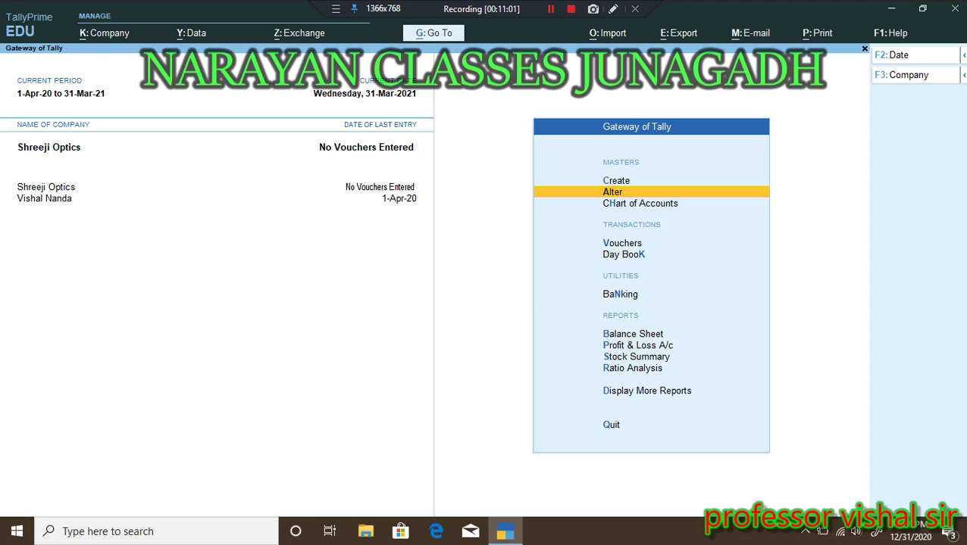
pyautogui.press('Down')
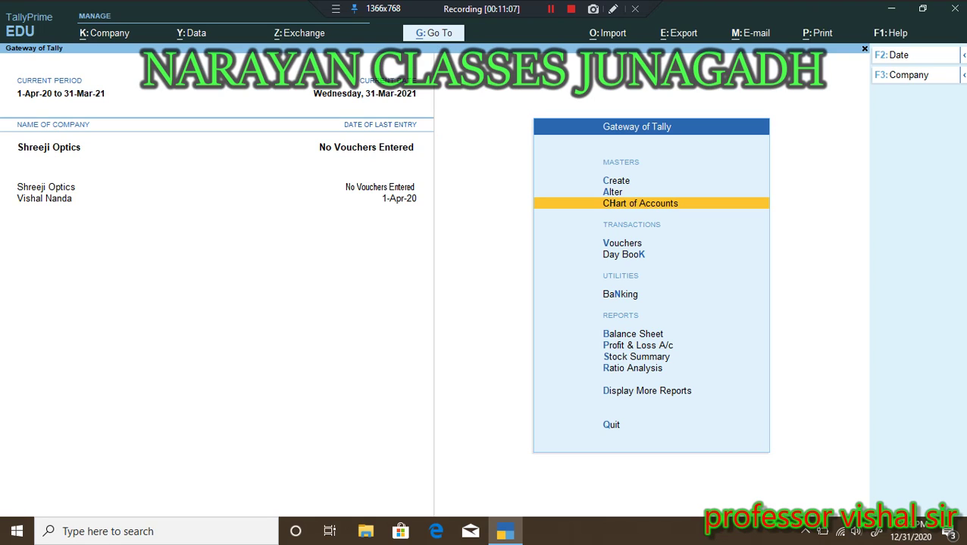
pyautogui.press('Up')
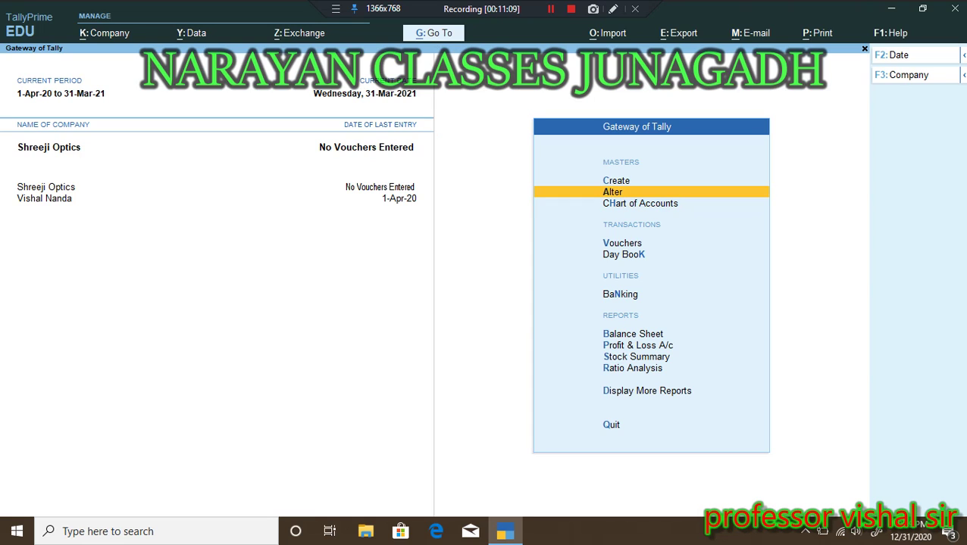
pyautogui.press('Return')
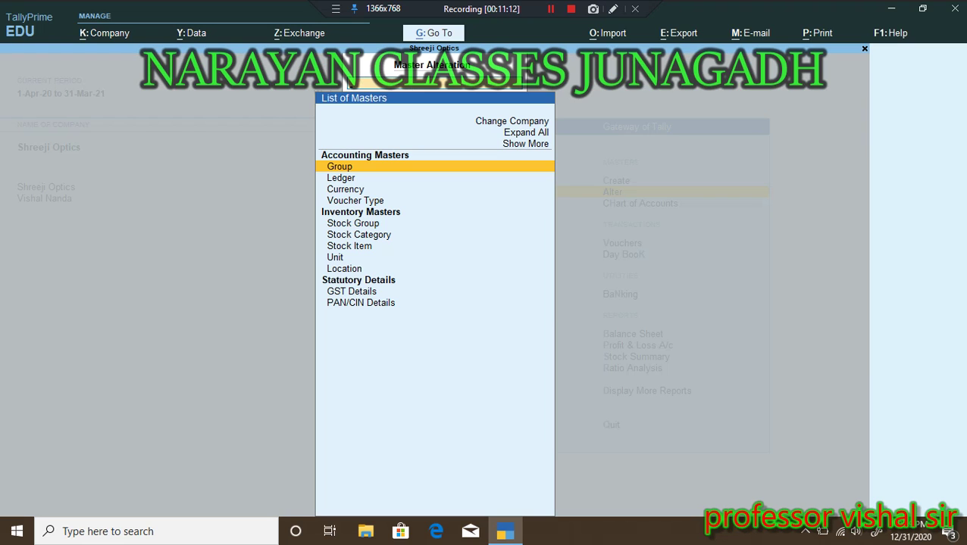
pyautogui.press('Down')
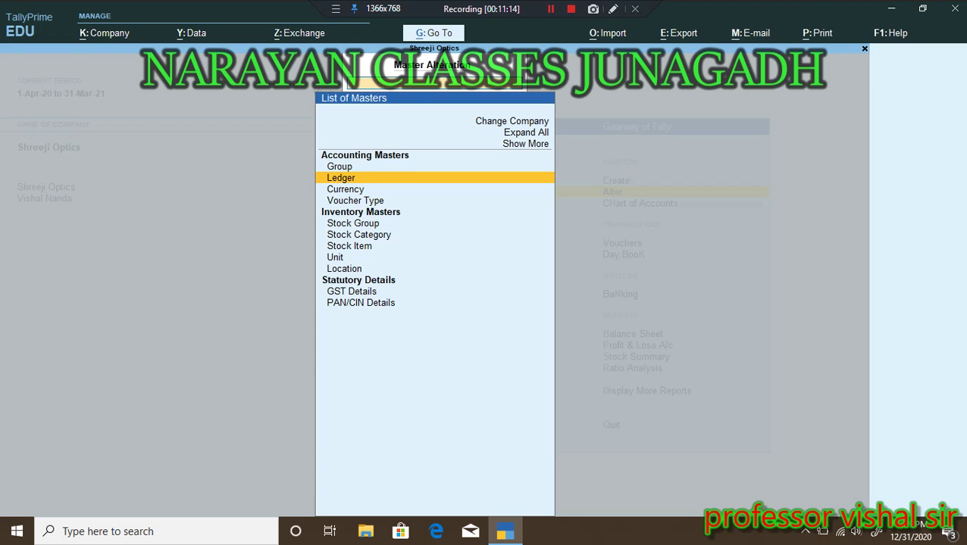
pyautogui.press('Return')
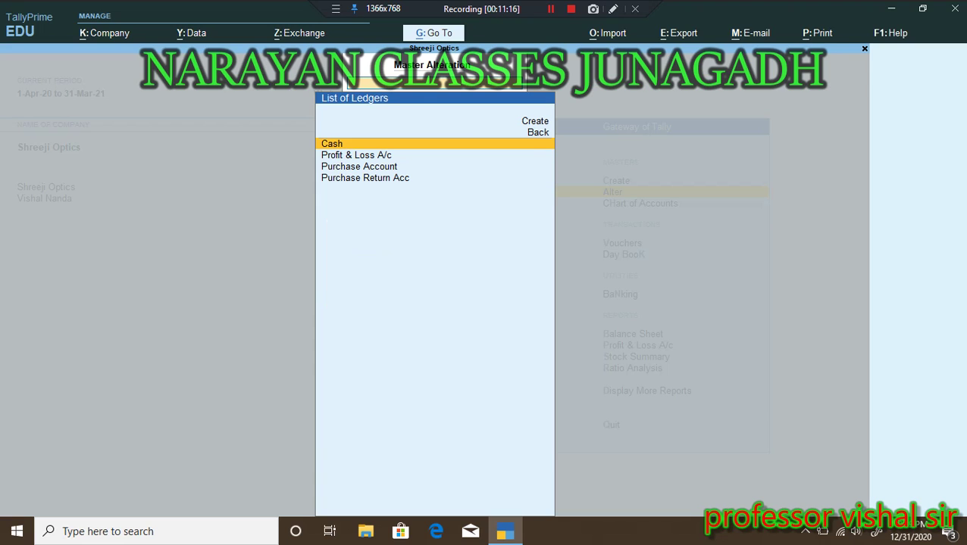
pyautogui.press('Down')
pyautogui.press('Down')
pyautogui.press('Down')
pyautogui.press('Up')
pyautogui.press('Down')
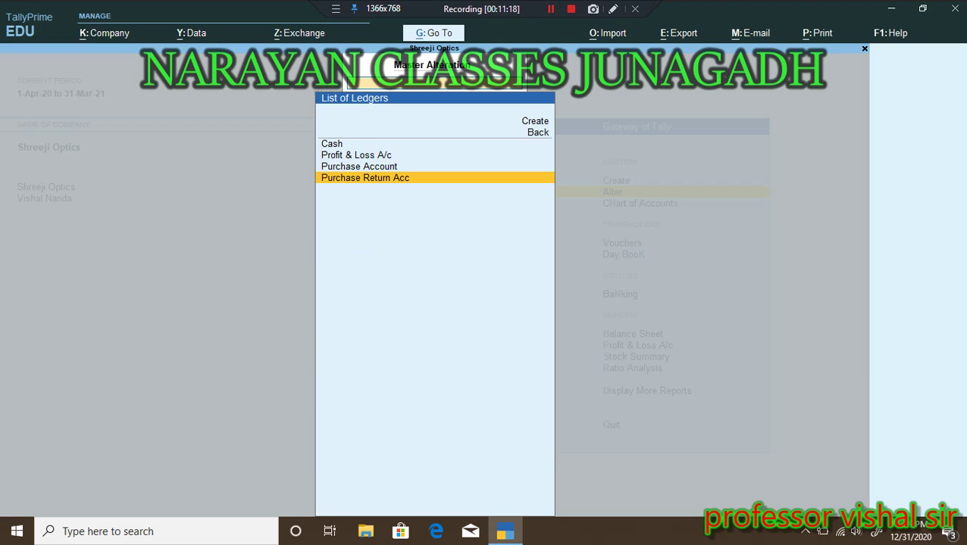
pyautogui.press('Up')
pyautogui.press('Up')
pyautogui.press('Up')
pyautogui.press('Down')
pyautogui.press('Down')
pyautogui.press('Down')
pyautogui.press('Up')
pyautogui.press('Up')
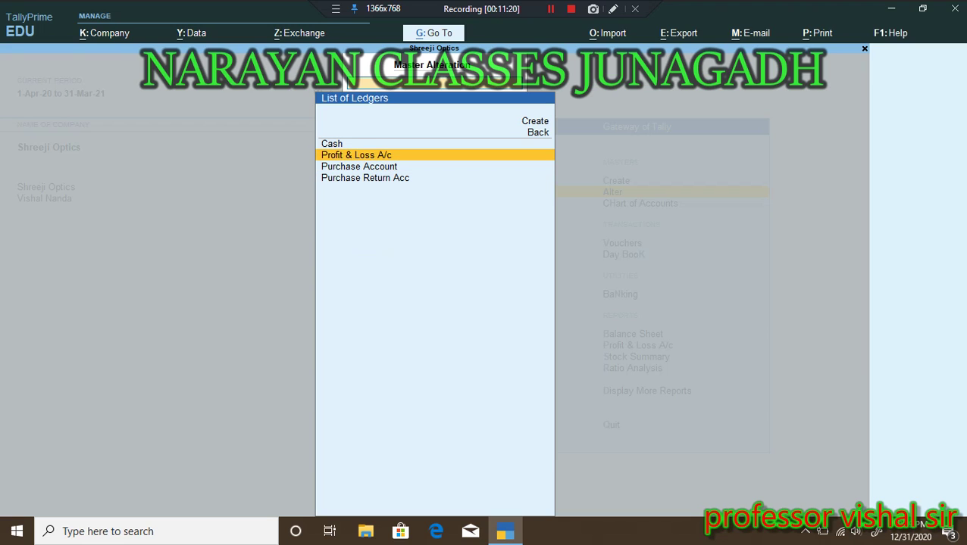
pyautogui.press('Up')
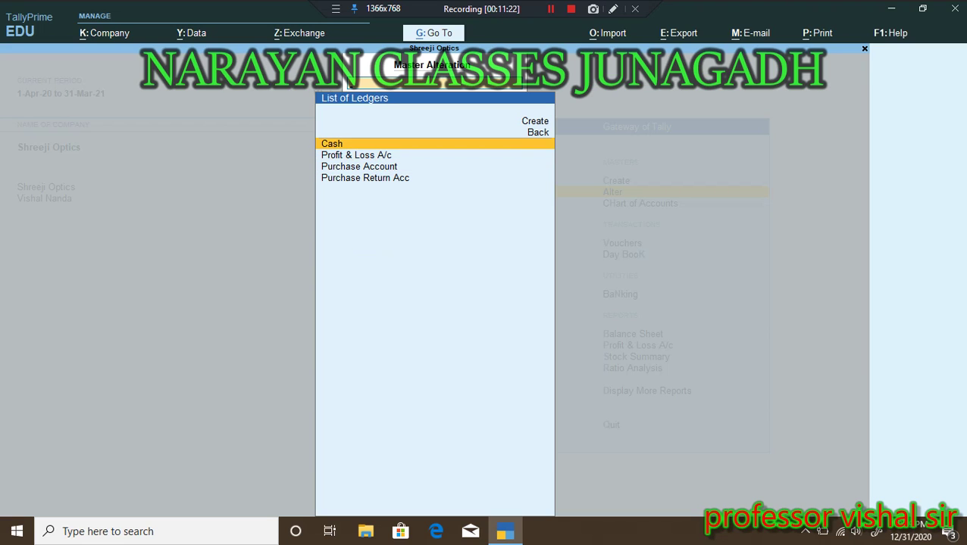
pyautogui.press('Down')
pyautogui.press('Down')
pyautogui.press('Down')
pyautogui.press('Up')
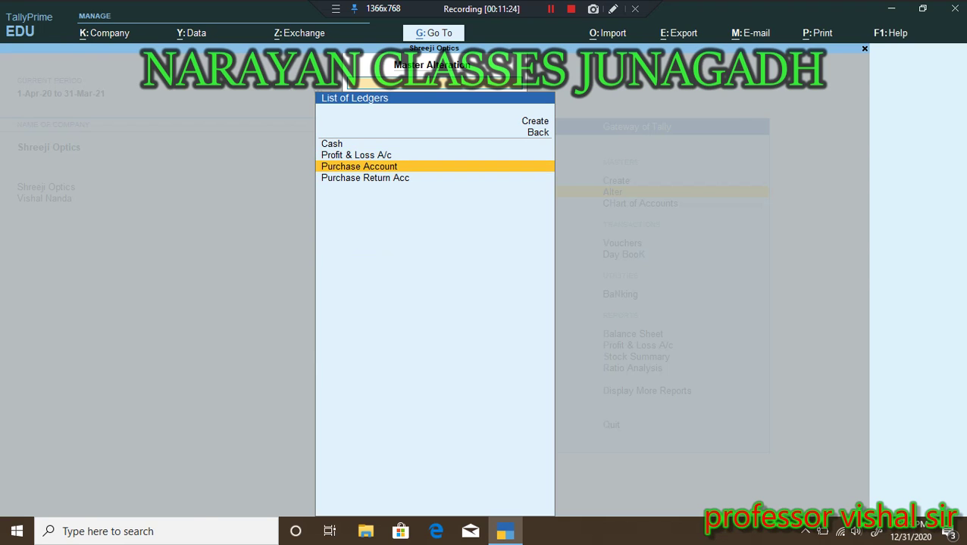
pyautogui.press('Return')
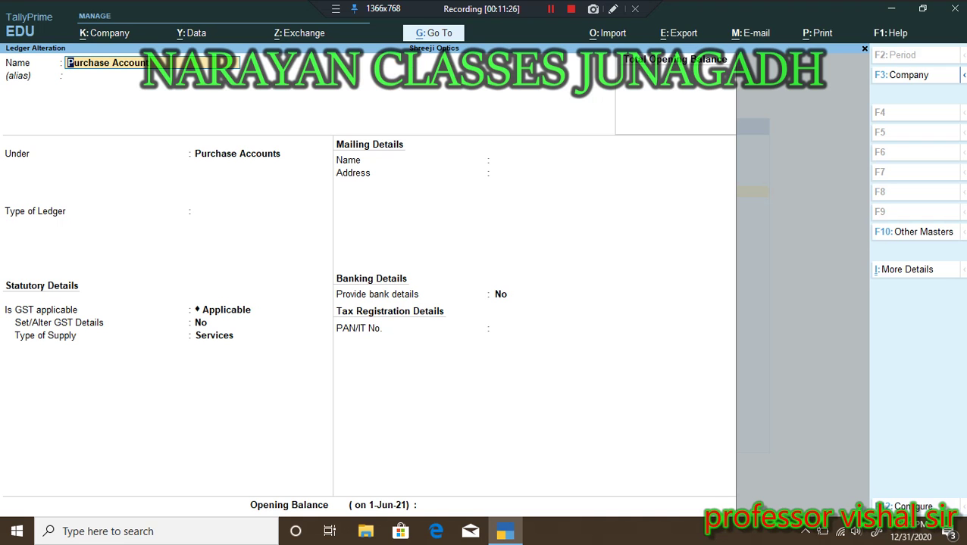
pyautogui.press('Return')
pyautogui.press('Return')
pyautogui.press('Return')
pyautogui.press('Return')
pyautogui.press('Return')
pyautogui.press('Return')
pyautogui.press('Return')
pyautogui.press('Return')
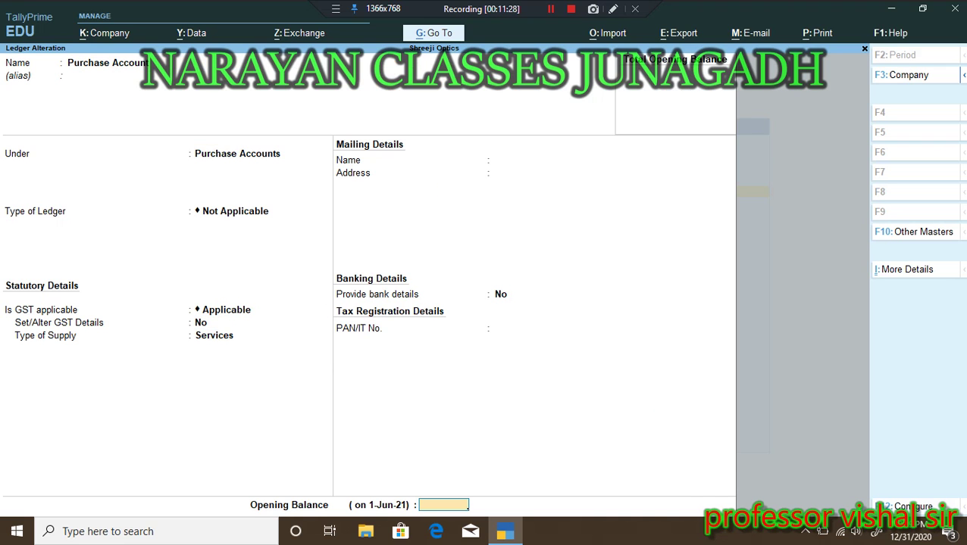
pyautogui.press('Return')
pyautogui.press('Return')
pyautogui.press('Return')
pyautogui.press('Return')
pyautogui.press('Return')
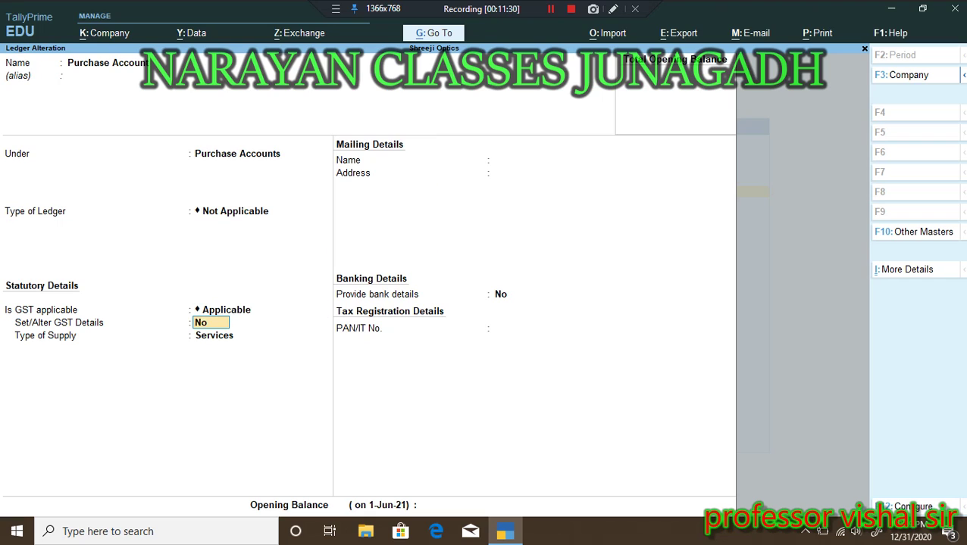
pyautogui.press('Escape')
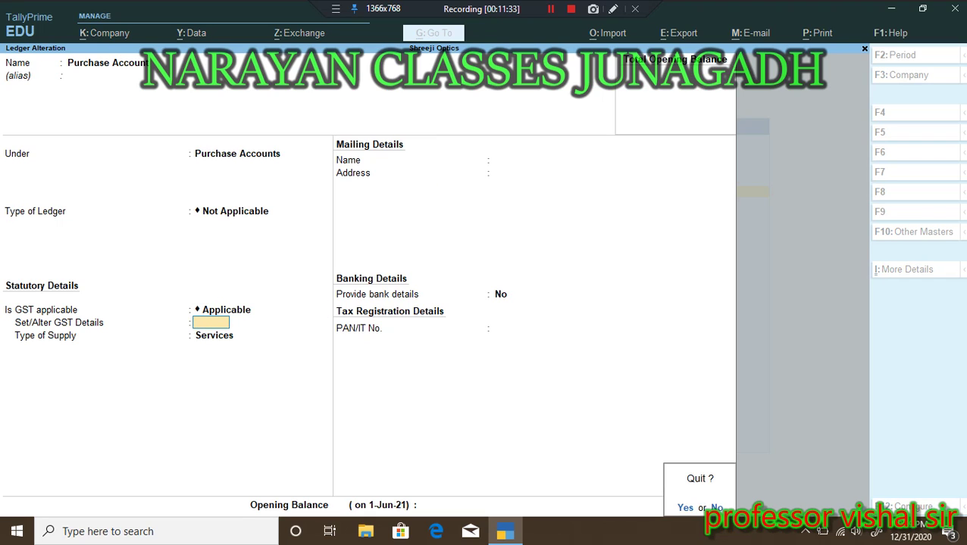
pyautogui.press('y')
# Step: Back out of the ledger list to the Gateway of Tally and quit TallyPrime, confirming with Y
pyautogui.press('Escape')
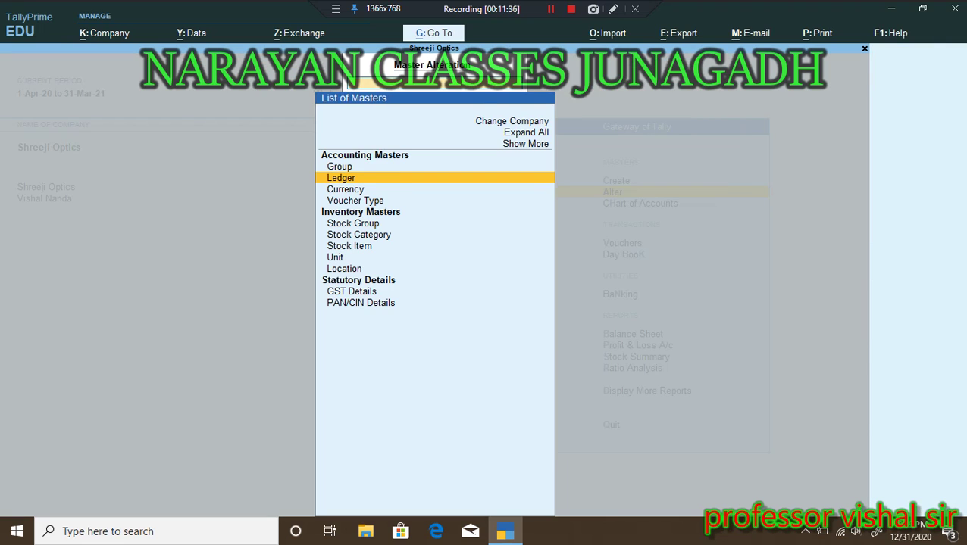
pyautogui.press('Escape')
pyautogui.press('Escape')
pyautogui.press('Escape')
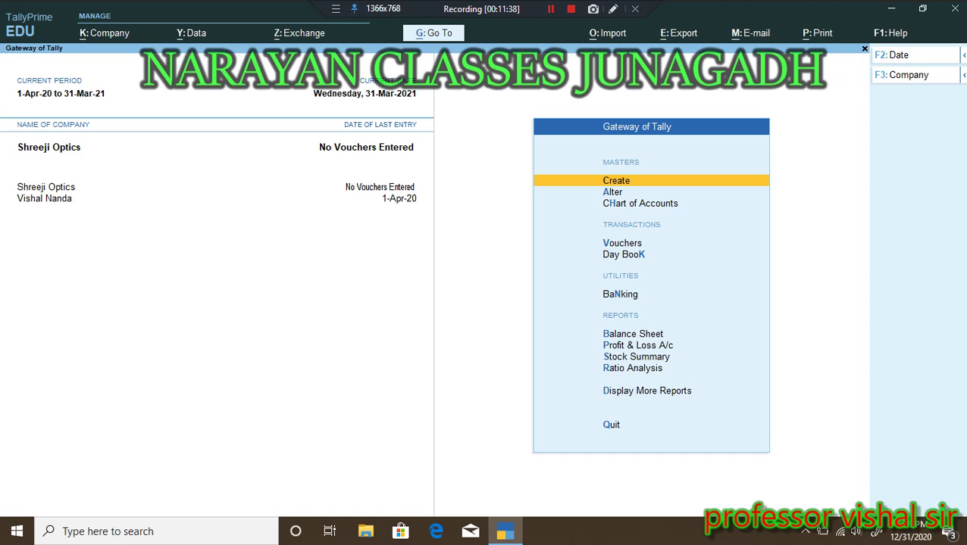
pyautogui.press('Escape')
pyautogui.press('Escape')
pyautogui.press('Escape')
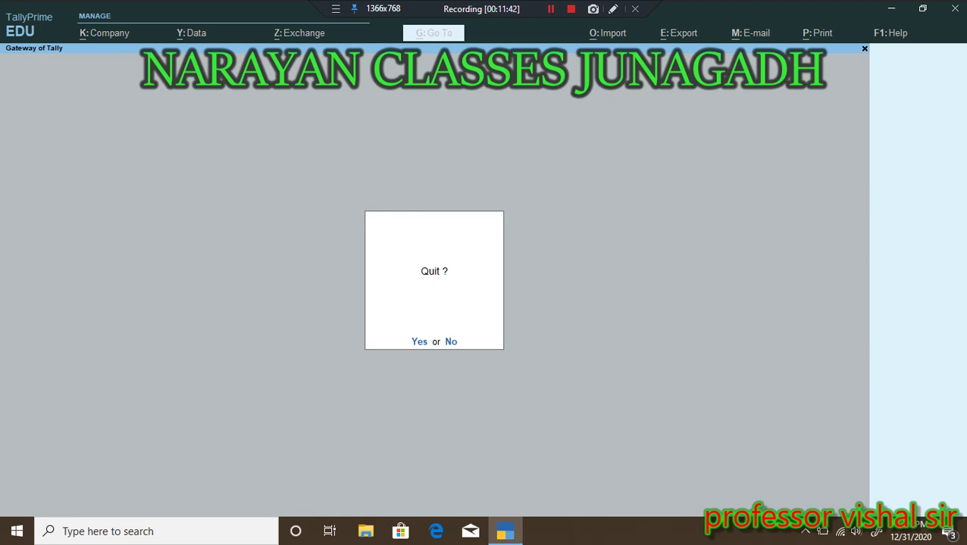
pyautogui.press('Escape')
pyautogui.press('Escape')
pyautogui.press('y')
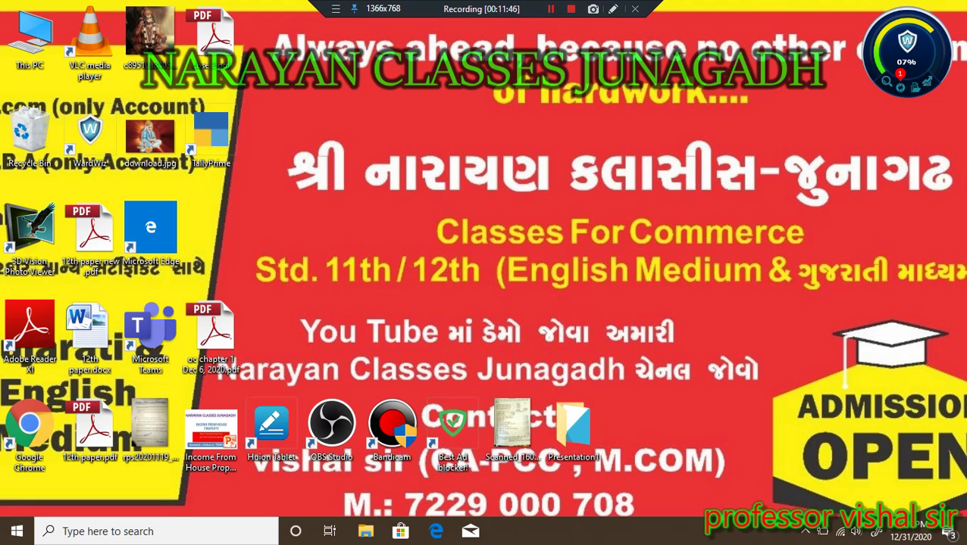